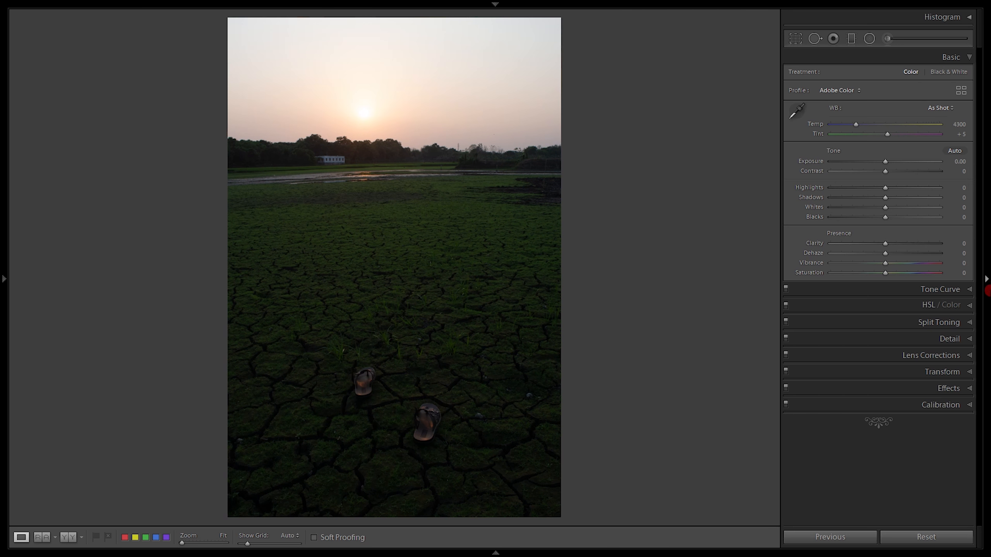
- Warm the photo by setting the white balance temperature to 5850
{"action": "left_click", "coordinate": [986, 278]}
{"action": "left_click", "coordinate": [955, 128]}
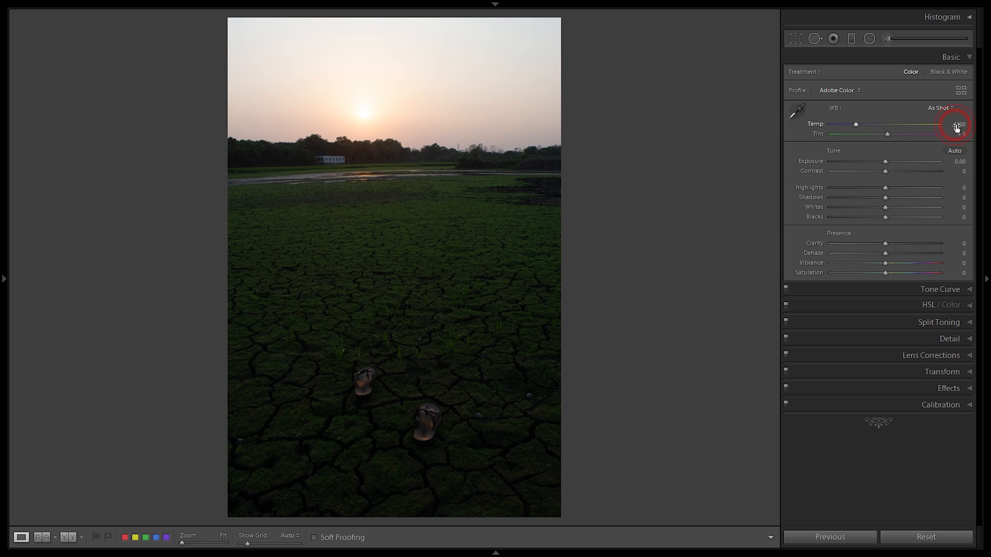
{"action": "left_click_drag", "start_coordinate": [956, 128], "coordinate": [965, 128]}
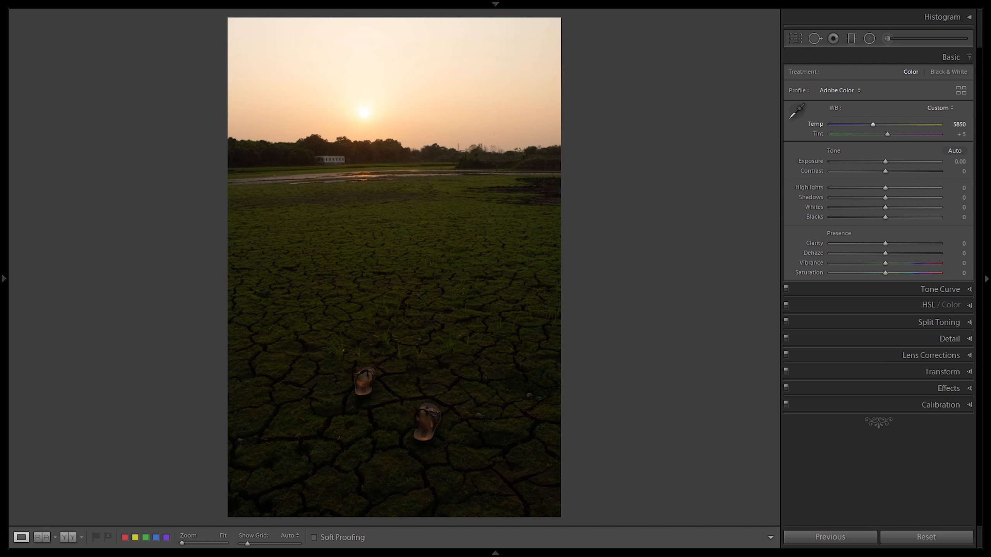
{"action": "left_click", "coordinate": [969, 57]}
- Correct lens distortion manually by +73 with Constrain Crop enabled, and shift the photo slightly upward within the crop frame
{"action": "left_click", "coordinate": [793, 38]}
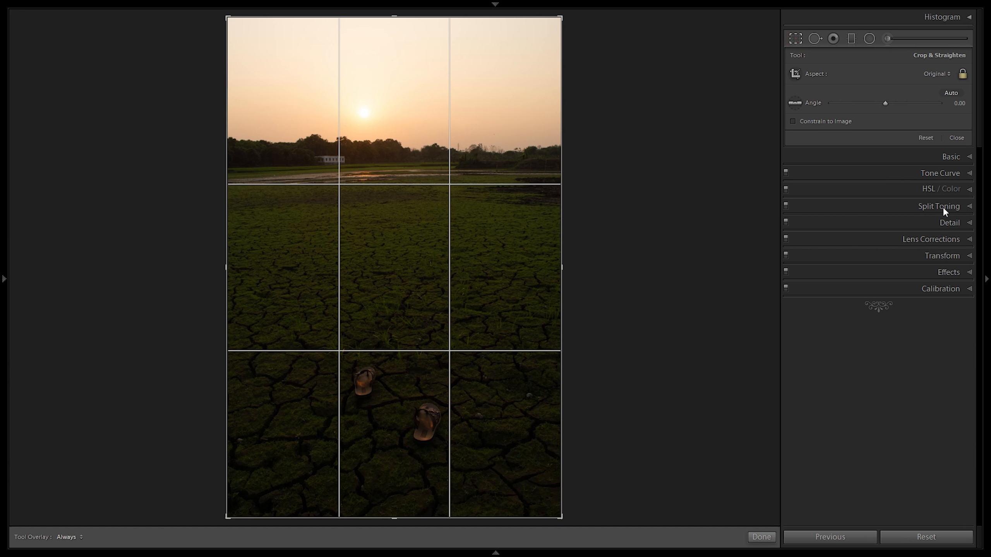
{"action": "left_click", "coordinate": [969, 238]}
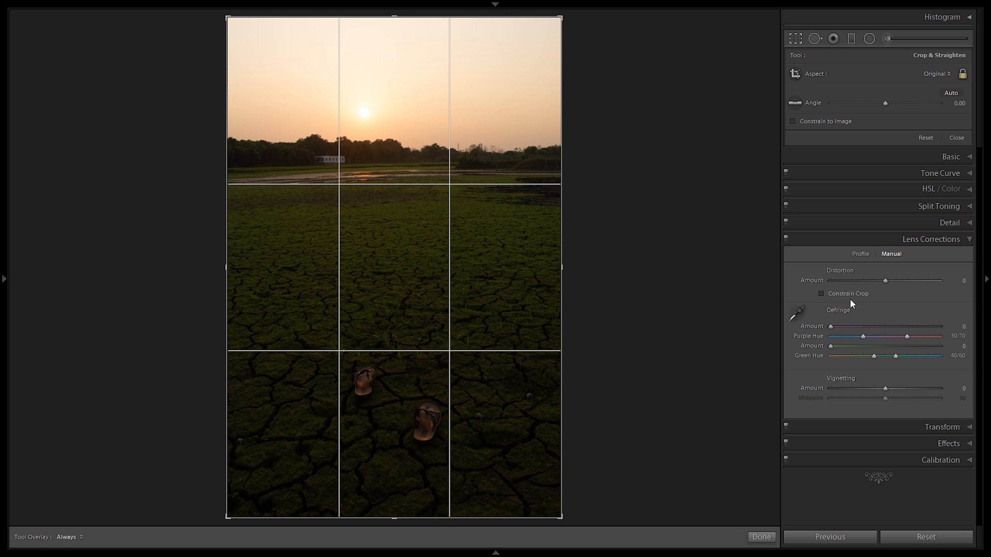
{"action": "left_click", "coordinate": [821, 294]}
{"action": "left_click_drag", "start_coordinate": [949, 279], "coordinate": [978, 279]}
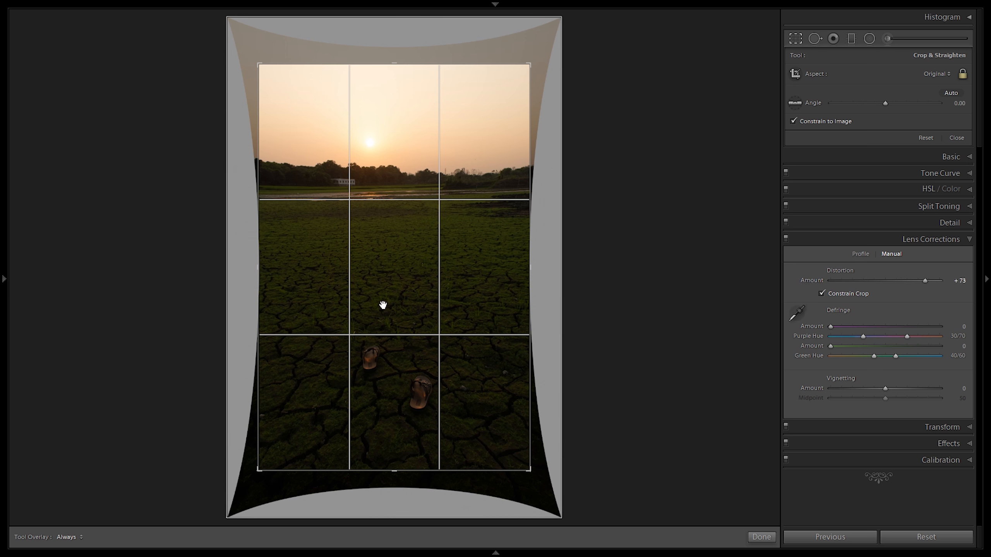
{"action": "left_click_drag", "start_coordinate": [382, 303], "coordinate": [383, 283]}
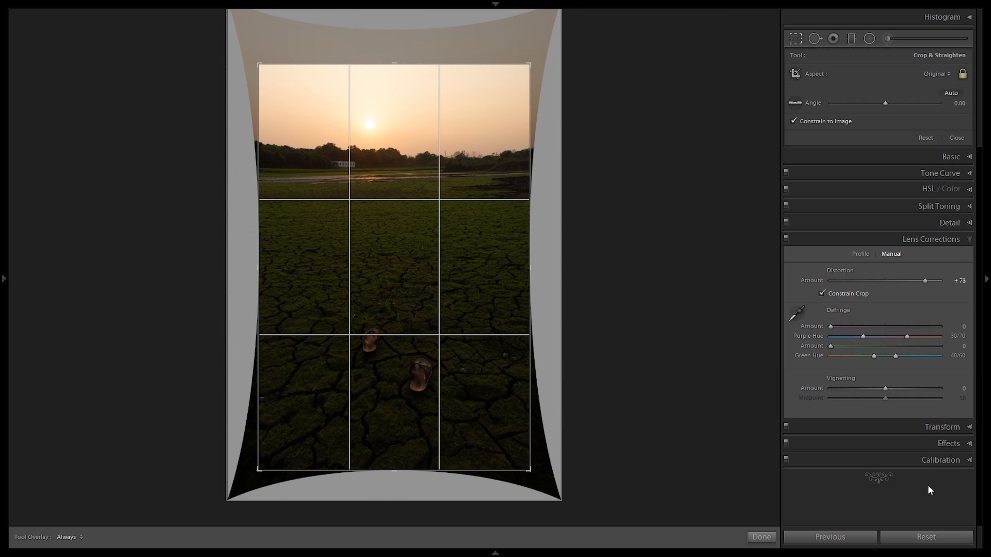
{"action": "left_click", "coordinate": [761, 537]}
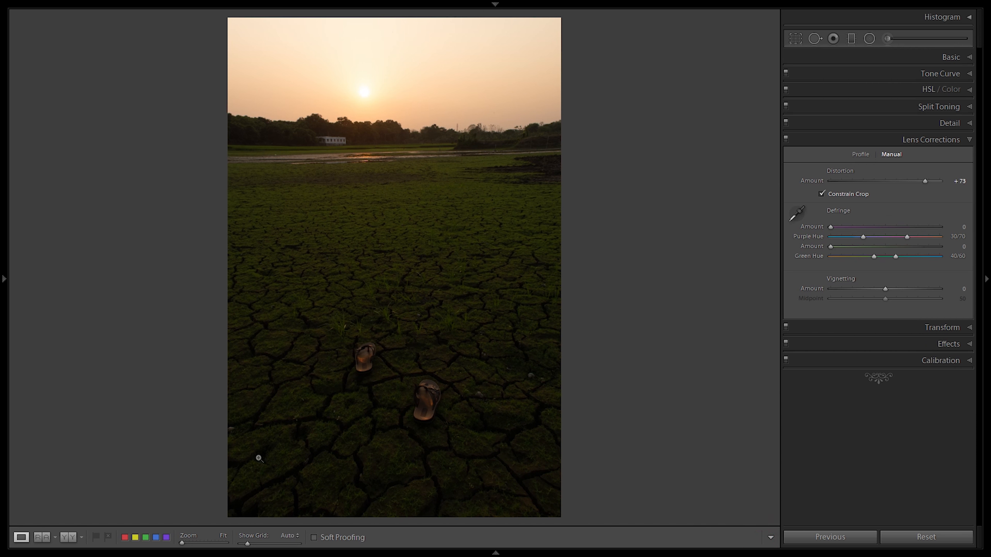
- Compare the before and after versions side by side and return to the single-photo view
{"action": "left_click", "coordinate": [64, 538]}
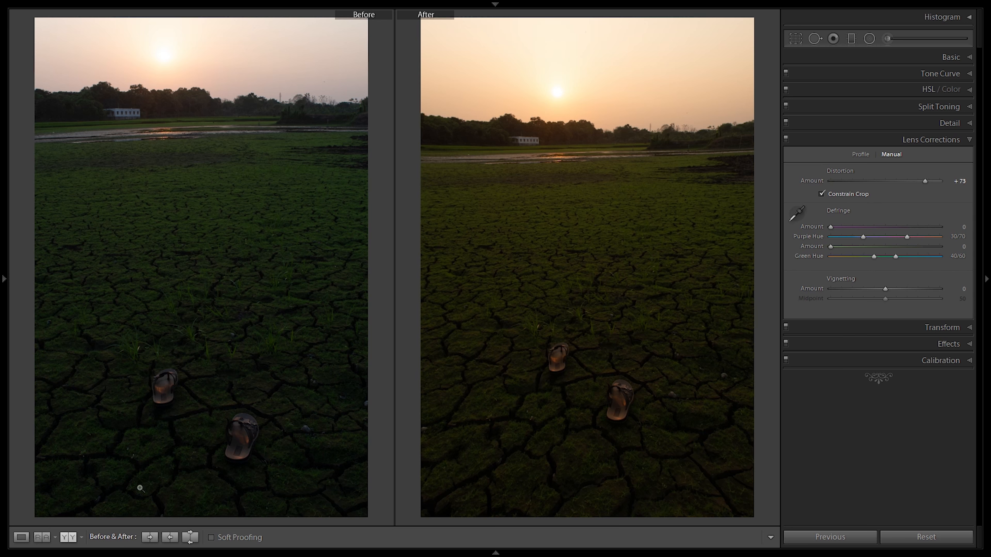
{"action": "left_click", "coordinate": [21, 538]}
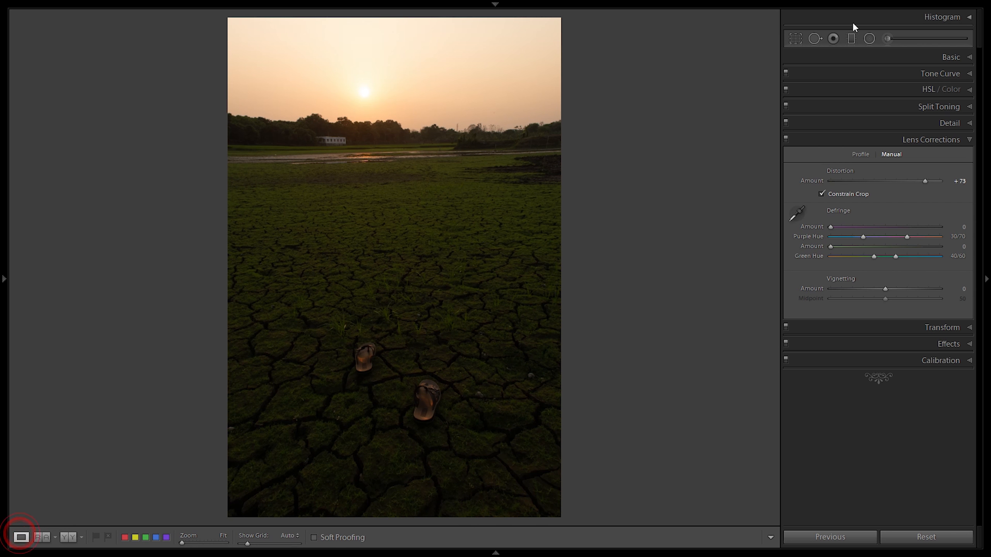
{"action": "left_click", "coordinate": [968, 138]}
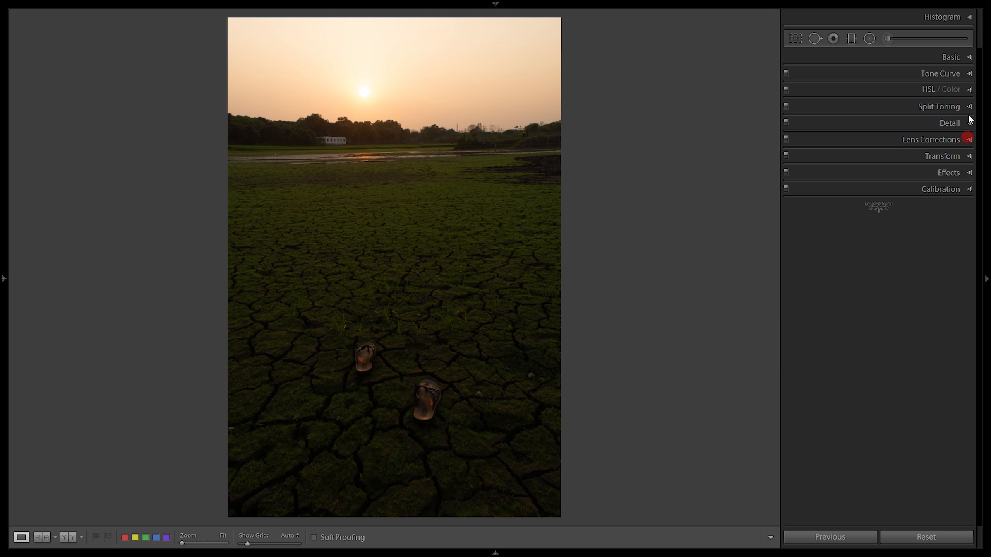
- Set Tint to +10, Exposure to +0.70 and Highlights to -100
{"action": "left_click", "coordinate": [970, 58]}
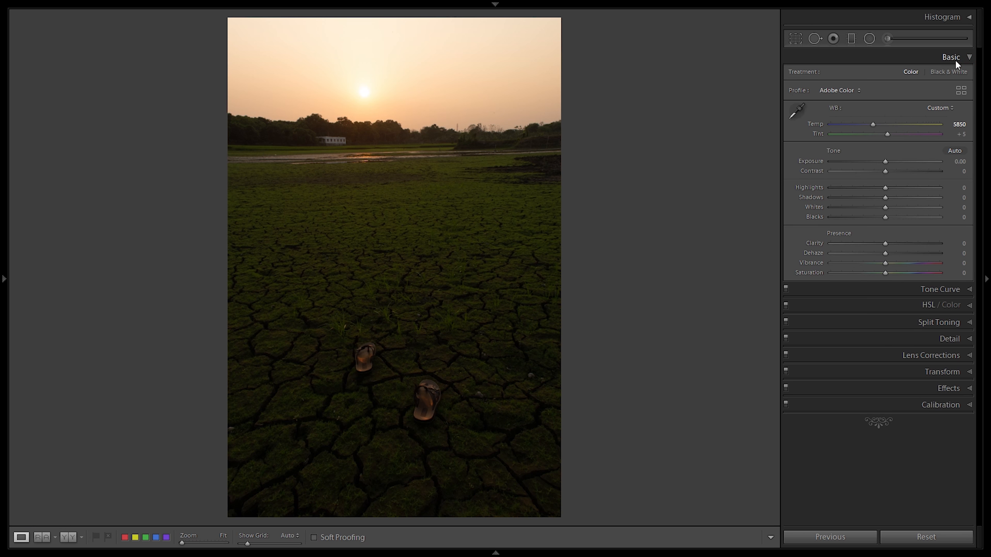
{"action": "left_click_drag", "start_coordinate": [957, 137], "coordinate": [961, 137]}
{"action": "left_click_drag", "start_coordinate": [960, 162], "coordinate": [956, 190]}
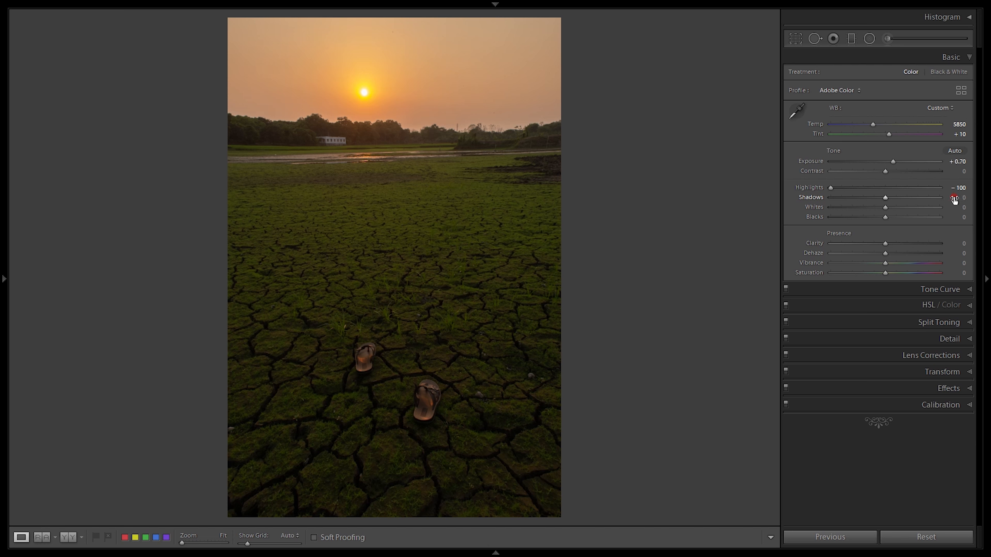
- Set Shadows to +84, Whites to -78, Blacks to +8, Clarity to -10 and Saturation to -7
{"action": "mouse_move", "coordinate": [953, 197]}
{"action": "left_mouse_down"}
{"action": "mouse_move", "coordinate": [978, 197]}
{"action": "mouse_move", "coordinate": [943, 205]}
{"action": "left_mouse_up"}
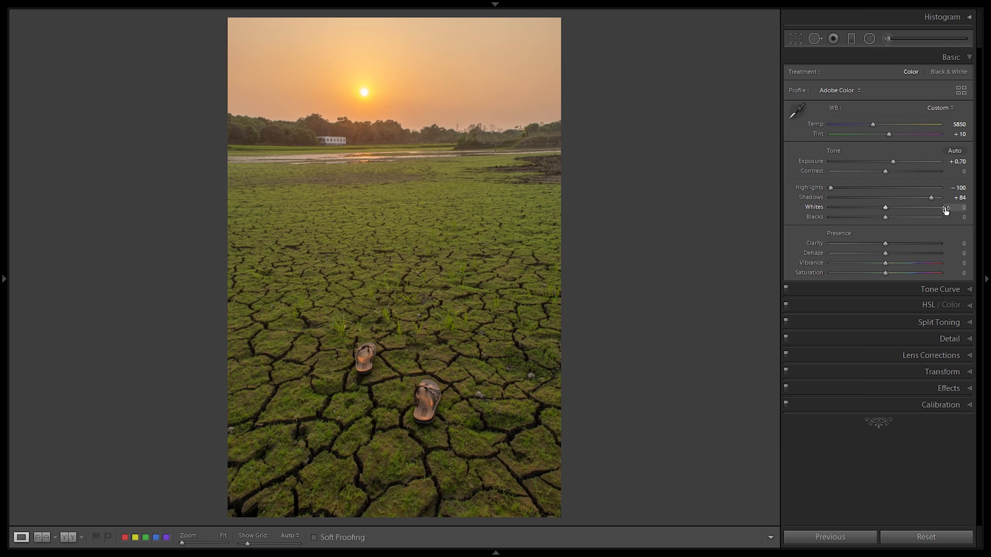
{"action": "left_click_drag", "start_coordinate": [959, 210], "coordinate": [935, 208]}
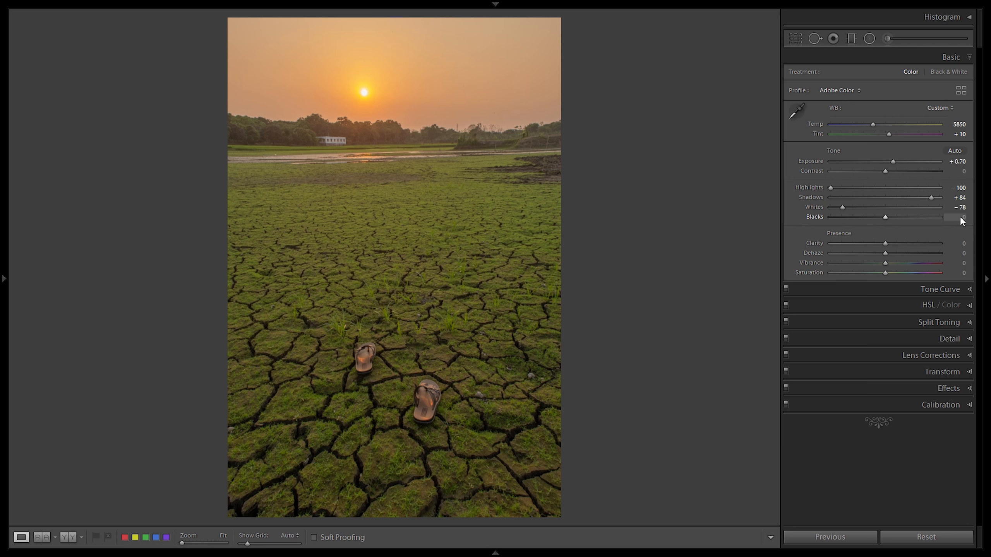
{"action": "left_click_drag", "start_coordinate": [958, 219], "coordinate": [961, 219]}
{"action": "left_click_drag", "start_coordinate": [955, 246], "coordinate": [954, 273]}
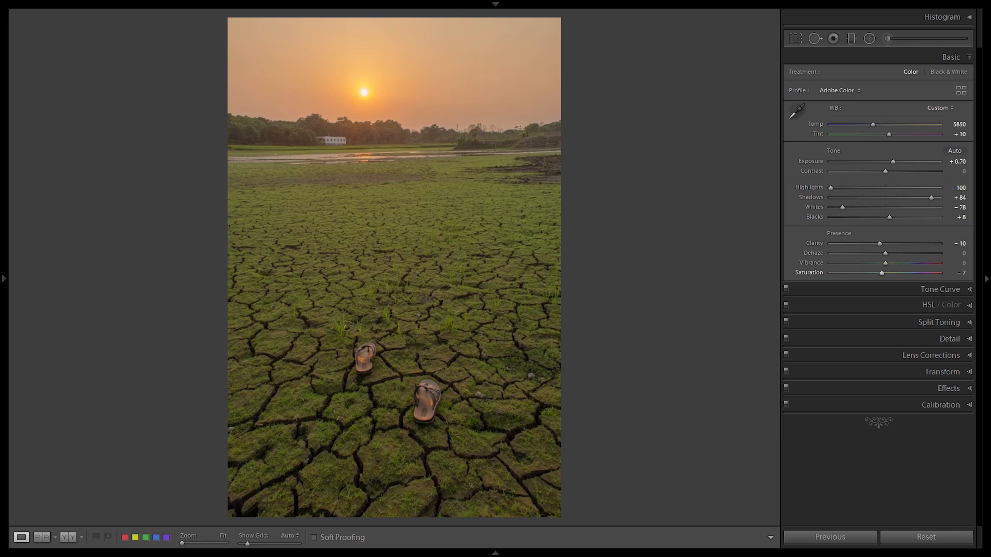
- Check the basic tone adjustments against the original in a side-by-side before and after view
{"action": "left_click", "coordinate": [969, 59]}
{"action": "left_click", "coordinate": [969, 73]}
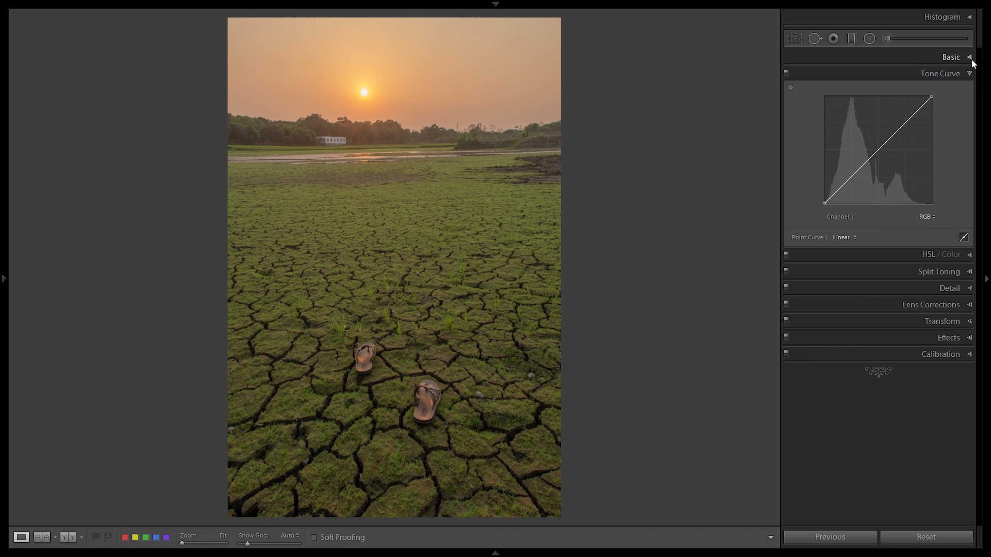
{"action": "left_click", "coordinate": [969, 73]}
{"action": "left_click", "coordinate": [68, 538]}
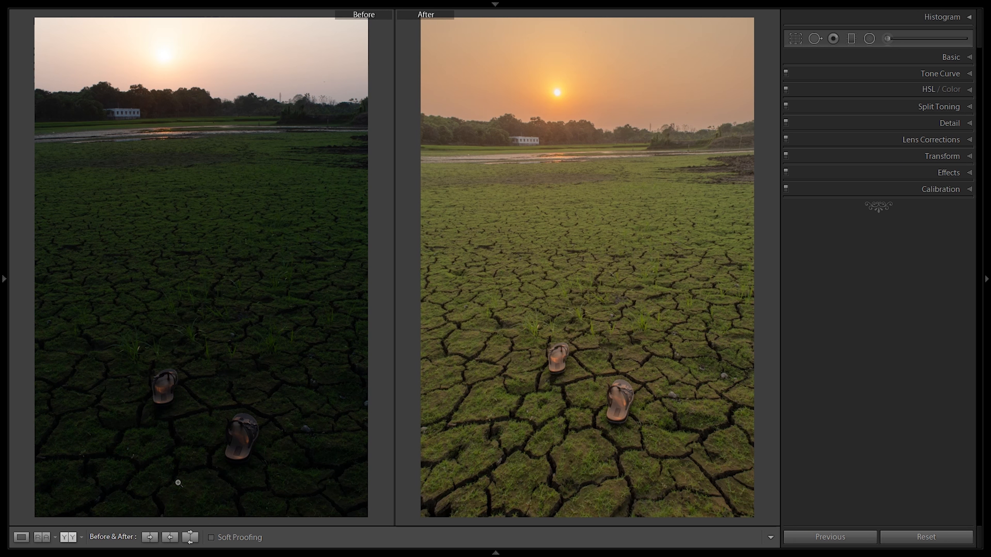
{"action": "left_click", "coordinate": [21, 538]}
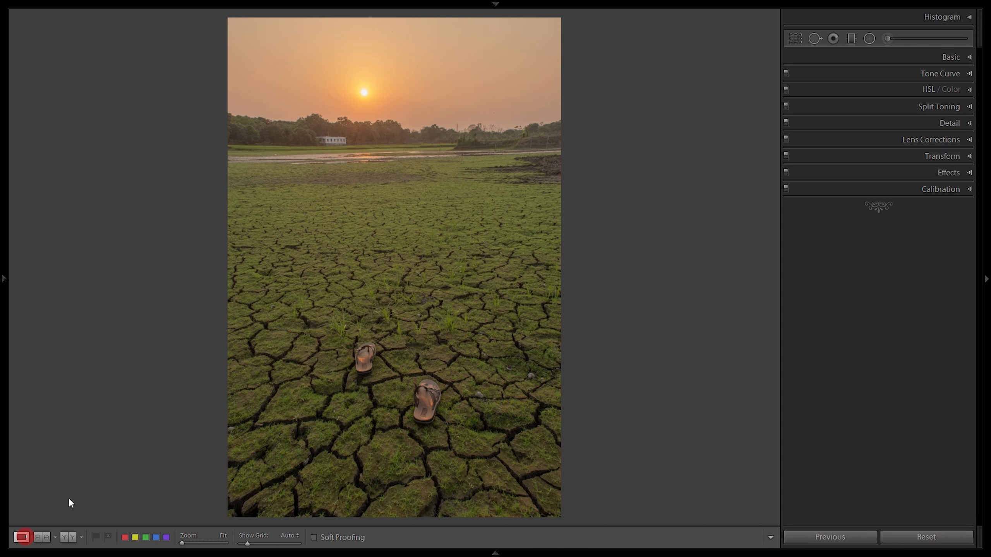
- Shape the RGB tone curve with a raised black point, darkened shadows, anchored midtones and highlights, and a slightly lowered white point
{"action": "left_click", "coordinate": [969, 75]}
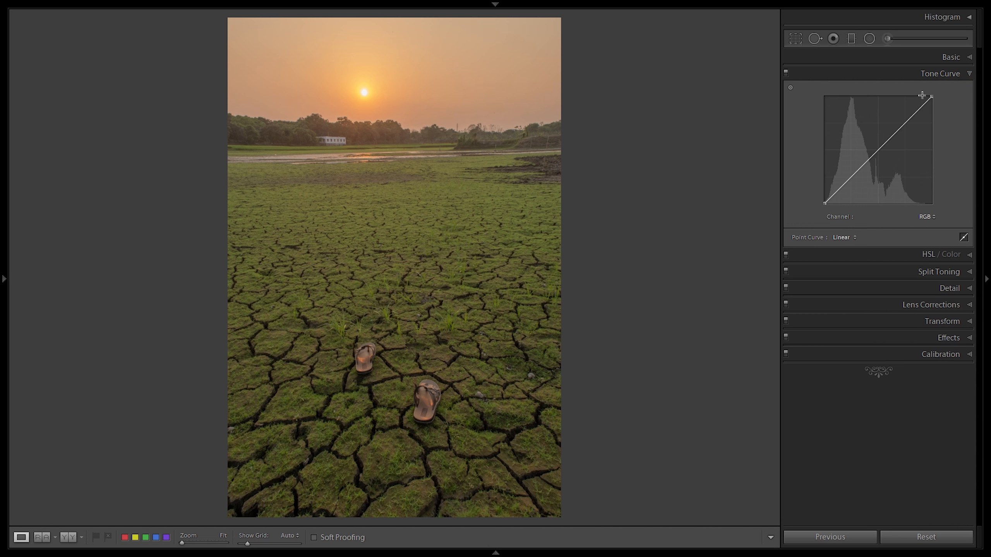
{"action": "left_click_drag", "start_coordinate": [823, 203], "coordinate": [857, 173]}
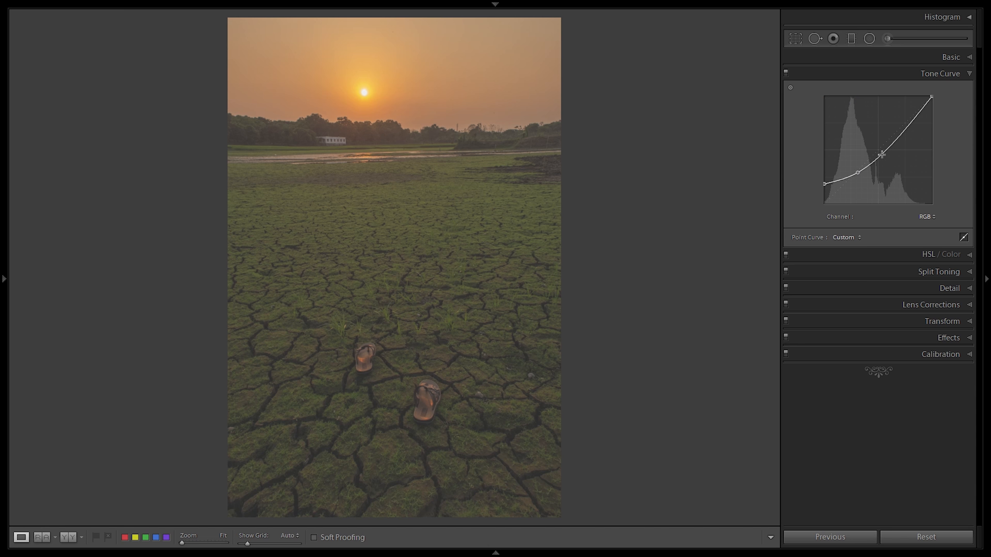
{"action": "left_click_drag", "start_coordinate": [881, 152], "coordinate": [904, 124]}
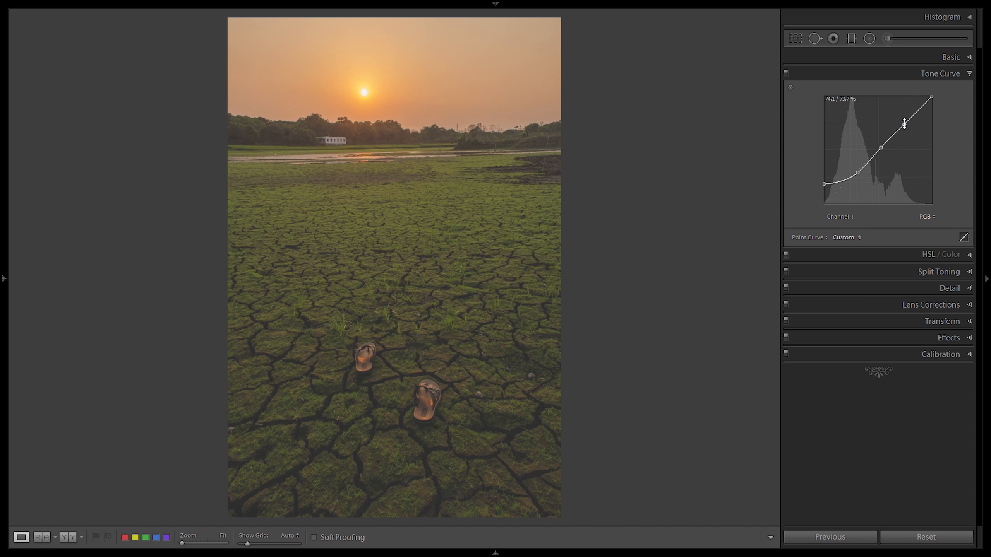
{"action": "left_click_drag", "start_coordinate": [931, 97], "coordinate": [940, 100]}
- Shape the Red channel's tone curve into an S-curve with darker shadows and brighter highlights
{"action": "left_click", "coordinate": [927, 217]}
{"action": "left_click", "coordinate": [935, 218]}
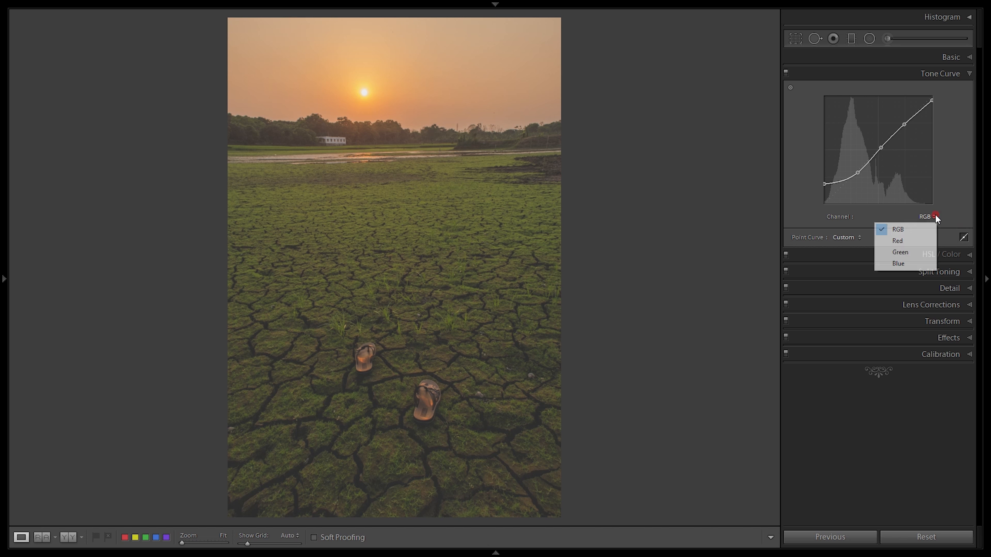
{"action": "left_click", "coordinate": [786, 74]}
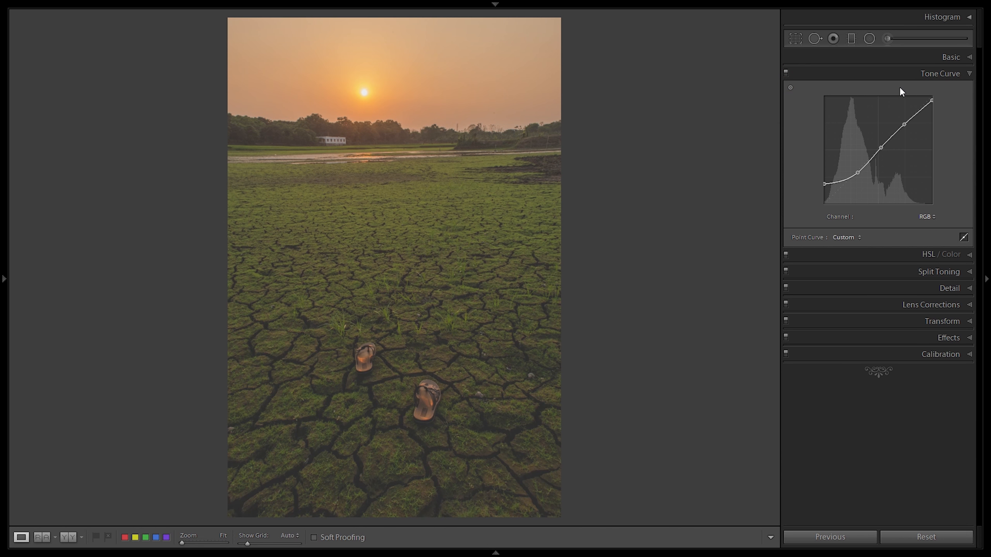
{"action": "left_click", "coordinate": [927, 217]}
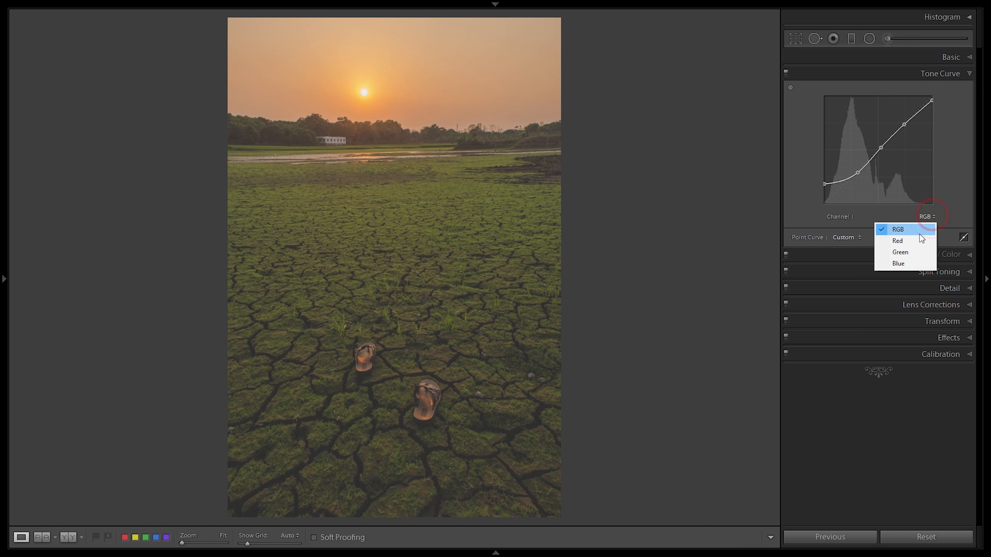
{"action": "left_click", "coordinate": [920, 238]}
{"action": "left_click_drag", "start_coordinate": [834, 190], "coordinate": [734, 228]}
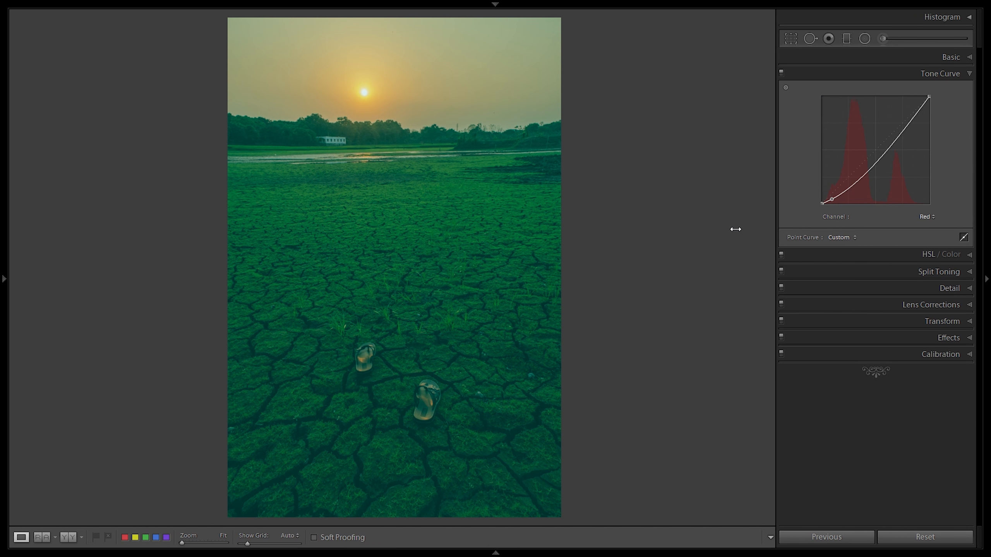
{"action": "left_click", "coordinate": [832, 199]}
{"action": "left_click_drag", "start_coordinate": [832, 199], "coordinate": [896, 118]}
- Shape the Green channel's tone curve into an S-curve, raising the highlights point to about 69.4 / 80.8 %
{"action": "left_click", "coordinate": [926, 216]}
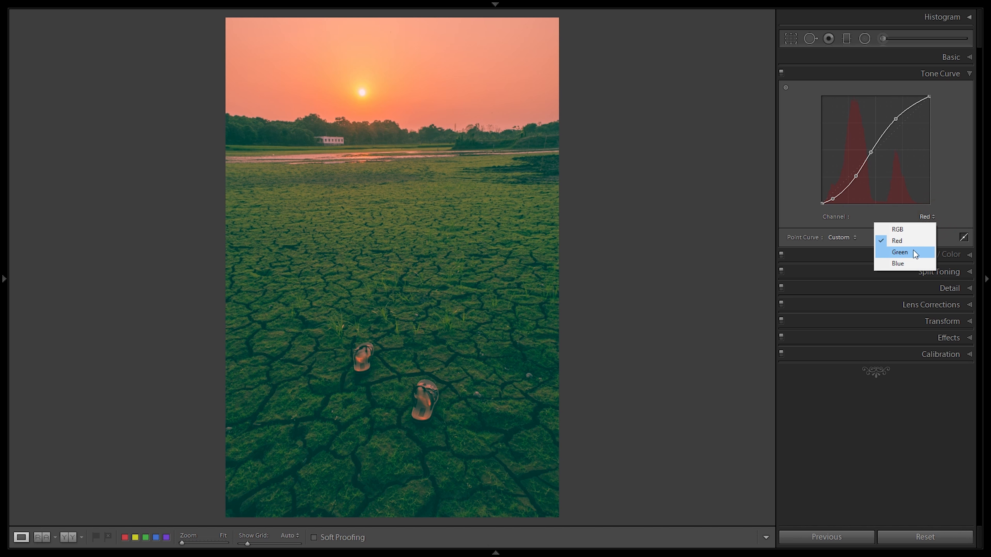
{"action": "left_click", "coordinate": [914, 250]}
{"action": "left_click_drag", "start_coordinate": [839, 185], "coordinate": [870, 155]}
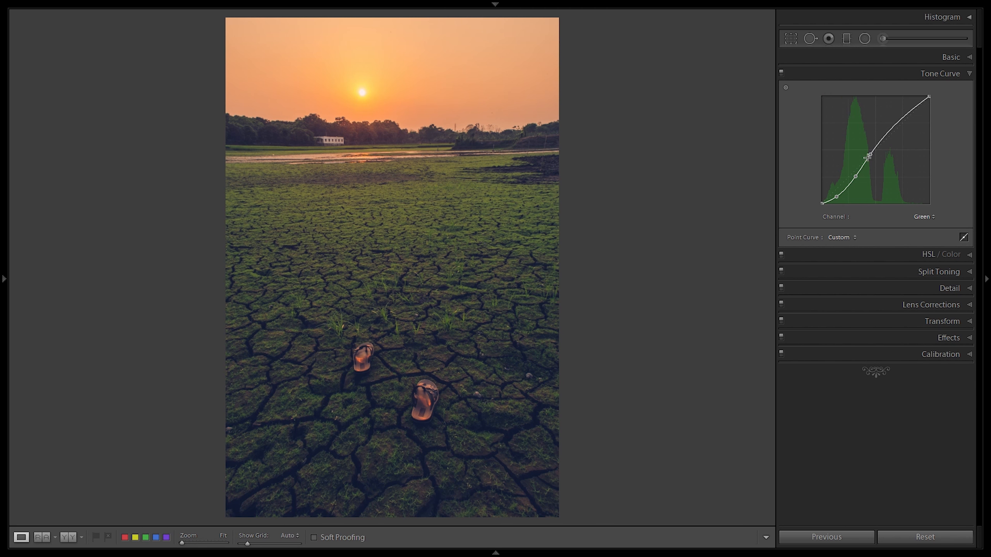
{"action": "left_click", "coordinate": [897, 125]}
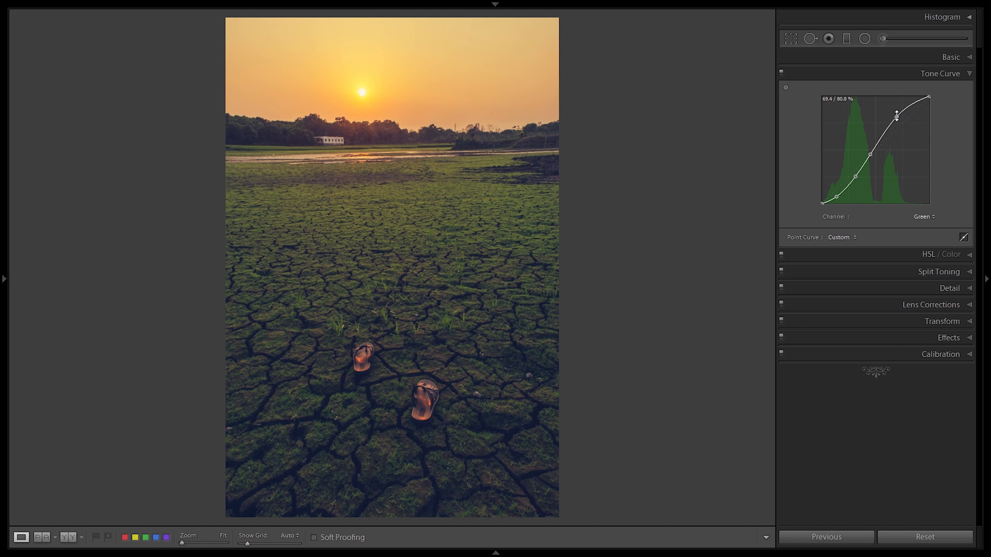
- Shape the Blue channel's tone curve into an S-curve with lowered shadows and raised highlights
{"action": "left_click", "coordinate": [926, 221]}
{"action": "left_click", "coordinate": [896, 263]}
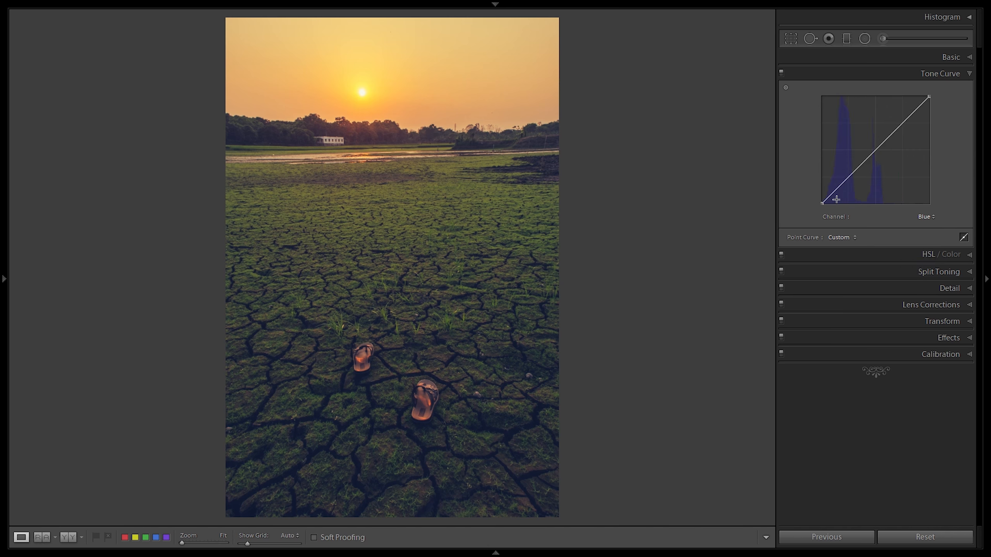
{"action": "left_click_drag", "start_coordinate": [835, 191], "coordinate": [895, 119]}
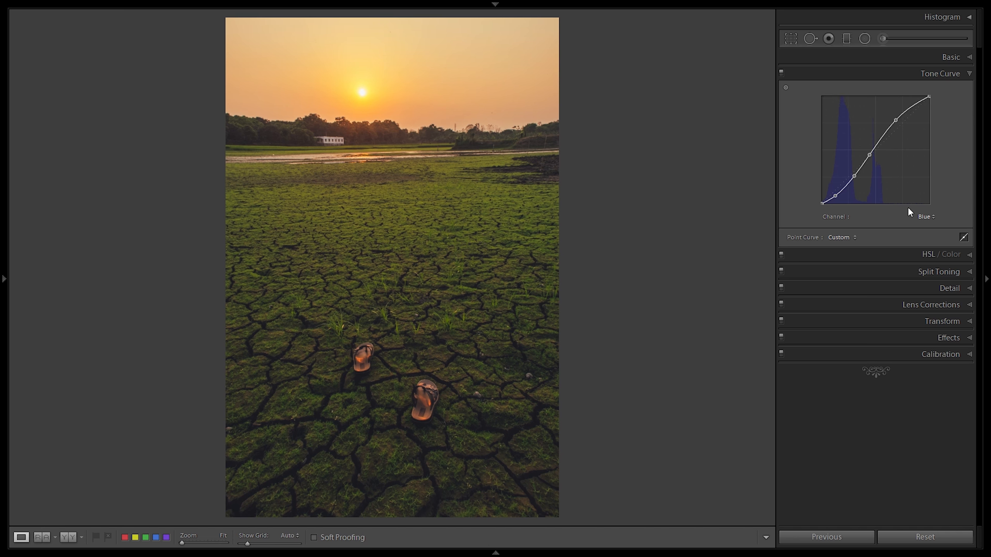
- Return the tone curve to the RGB channel and compare the photo with the curve adjustments off and on
{"action": "left_click", "coordinate": [925, 217]}
{"action": "left_click", "coordinate": [897, 228]}
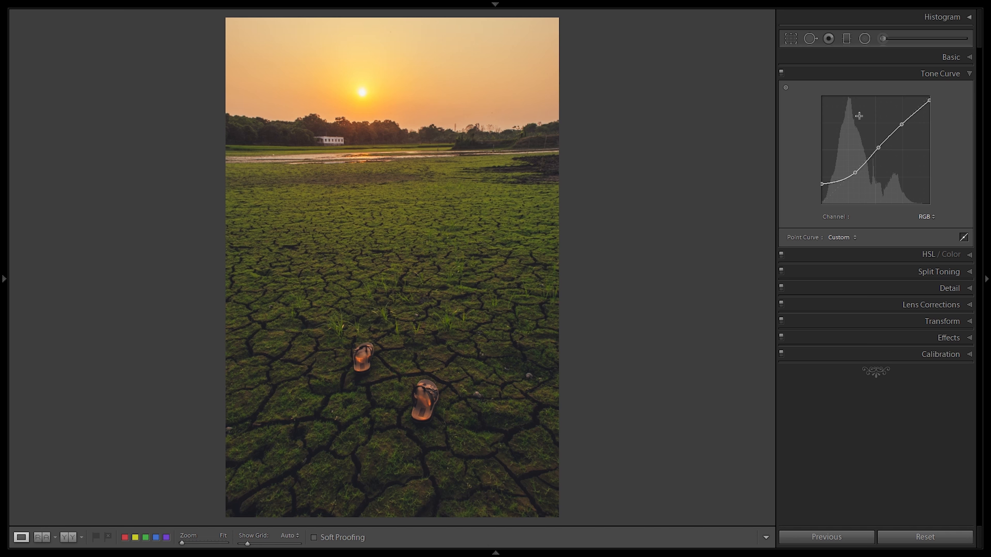
{"action": "left_click", "coordinate": [969, 75]}
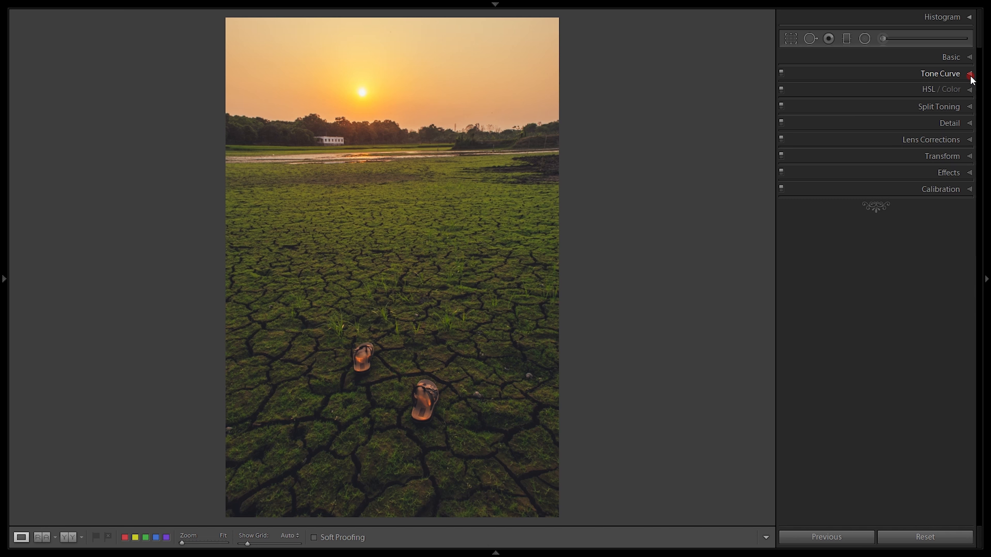
{"action": "left_click", "coordinate": [781, 74]}
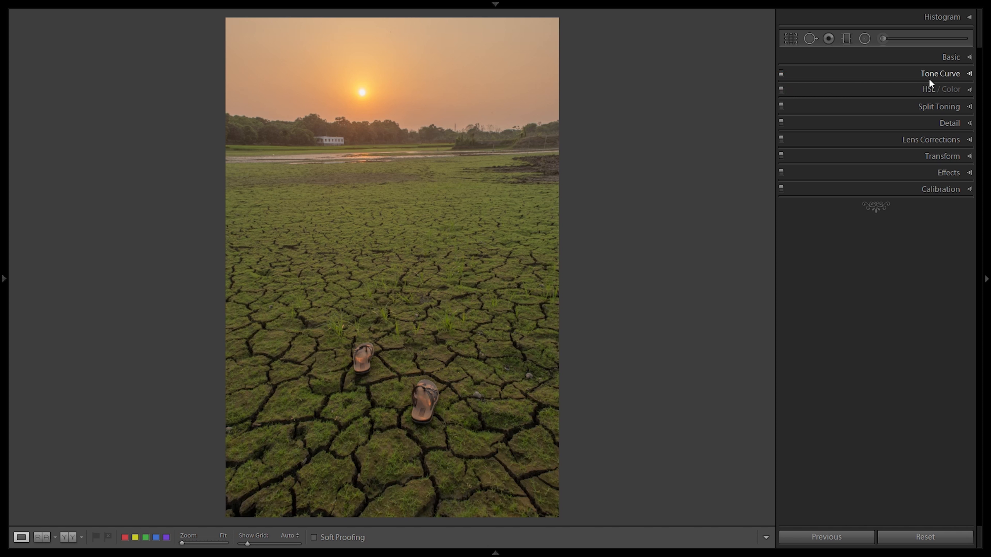
{"action": "left_click", "coordinate": [781, 74]}
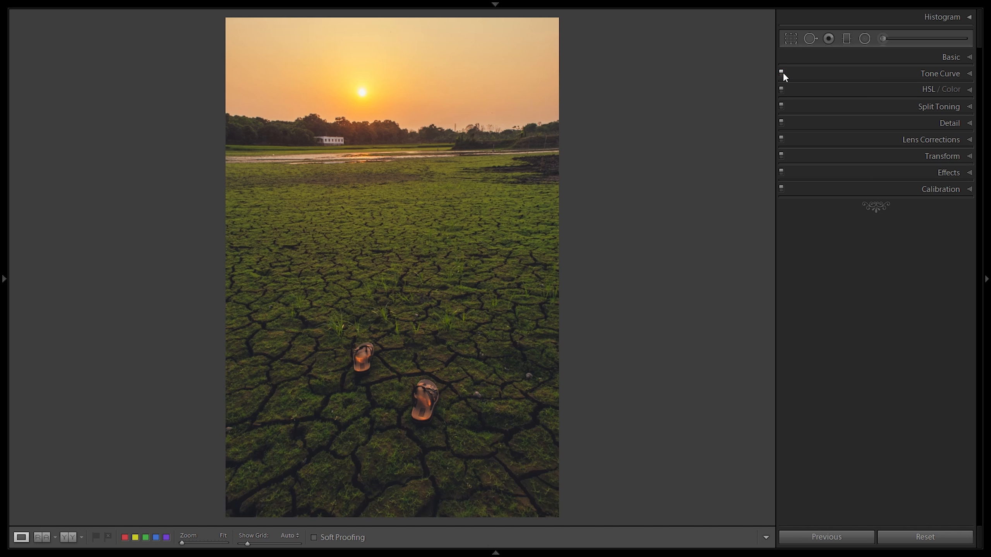
- Set the Red hue to +15 in the HSL adjustments
{"action": "left_click", "coordinate": [969, 90]}
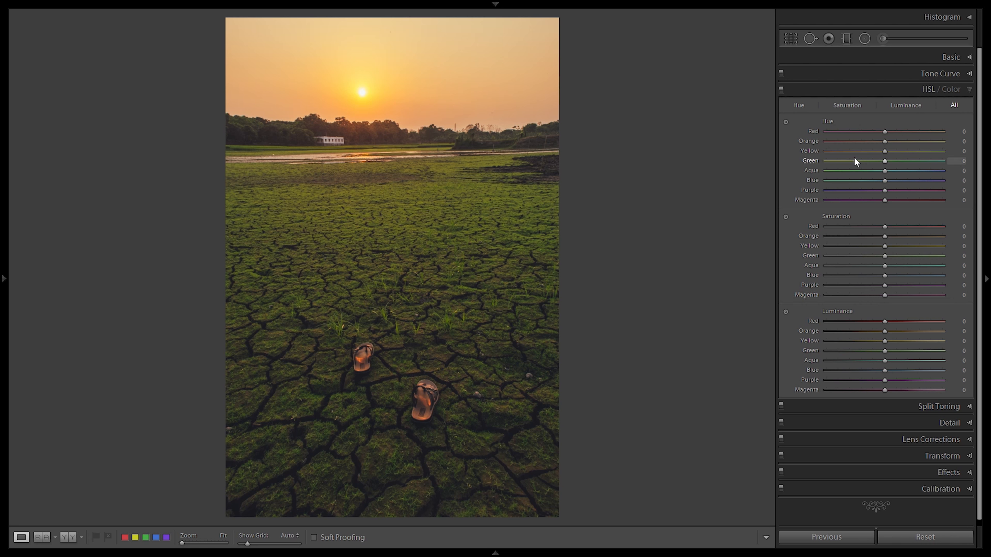
{"action": "left_click", "coordinate": [957, 131]}
{"action": "type", "text": "10"}
{"action": "key", "text": "Return"}
{"action": "key", "text": "Up"}
{"action": "key", "text": "Up"}
{"action": "key", "text": "Down"}
{"action": "key", "text": "Down"}
{"action": "key", "text": "Down"}
{"action": "key", "text": "Down"}
{"action": "key", "text": "Down"}
{"action": "key", "text": "Down"}
{"action": "key", "text": "Down"}
{"action": "key", "text": "Down"}
- Set the HSL hues to Orange +2, Yellow +10, Green −64, Aqua +10, Blue −7, Purple +21 and Magenta +21
{"action": "left_click", "coordinate": [956, 143]}
{"action": "left_click_drag", "start_coordinate": [956, 143], "coordinate": [960, 143]}
{"action": "left_click_drag", "start_coordinate": [956, 150], "coordinate": [962, 151]}
{"action": "left_click_drag", "start_coordinate": [960, 164], "coordinate": [937, 164]}
{"action": "left_click_drag", "start_coordinate": [957, 173], "coordinate": [964, 173]}
{"action": "left_click_drag", "start_coordinate": [956, 180], "coordinate": [953, 180]}
{"action": "mouse_move", "coordinate": [953, 188]}
{"action": "left_mouse_down"}
{"action": "mouse_move", "coordinate": [962, 189]}
{"action": "mouse_move", "coordinate": [955, 202]}
{"action": "left_mouse_up"}
- Straighten the photo along the horizon with a crop angle of 0.78
{"action": "left_click", "coordinate": [790, 38]}
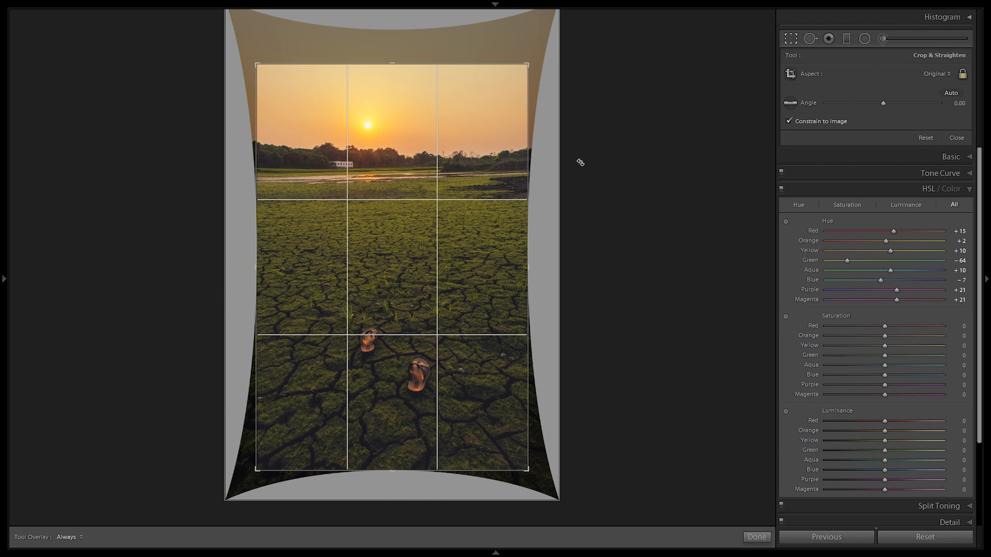
{"action": "left_click", "coordinate": [790, 103]}
{"action": "left_click_drag", "start_coordinate": [262, 167], "coordinate": [525, 164]}
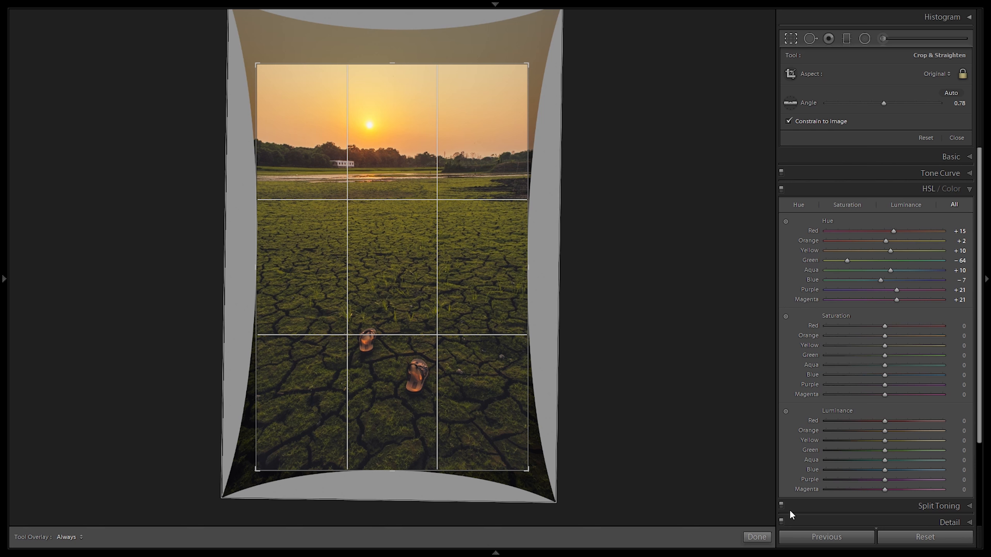
{"action": "left_click", "coordinate": [756, 537]}
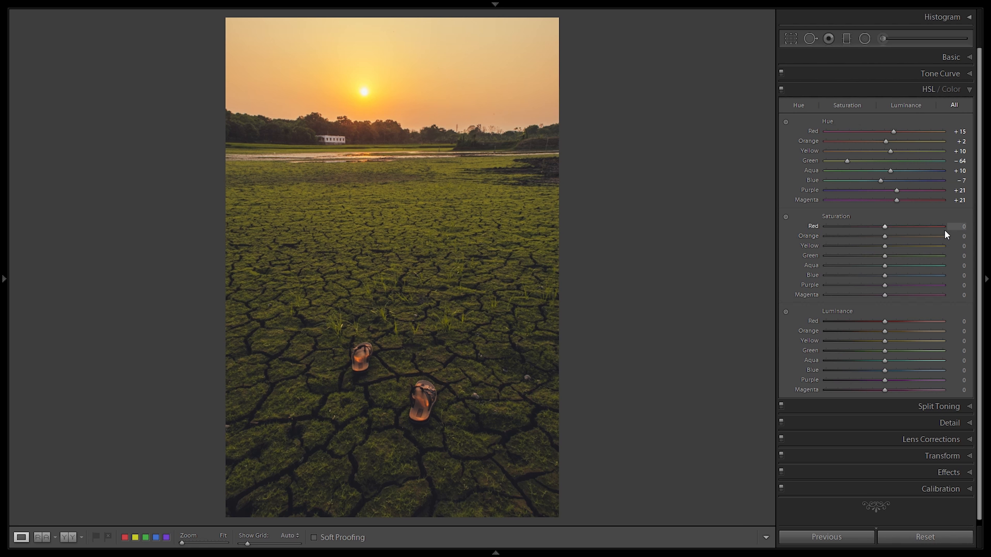
- Set the HSL saturation of Red to −7, Orange to +5 and Yellow to −15
{"action": "left_click_drag", "start_coordinate": [955, 226], "coordinate": [951, 226]}
{"action": "left_click", "coordinate": [957, 235]}
{"action": "left_click_drag", "start_coordinate": [957, 236], "coordinate": [959, 235]}
{"action": "left_click", "coordinate": [961, 248]}
{"action": "mouse_move", "coordinate": [960, 250]}
{"action": "left_mouse_down"}
{"action": "mouse_move", "coordinate": [922, 250]}
{"action": "mouse_move", "coordinate": [953, 250]}
{"action": "left_mouse_up"}
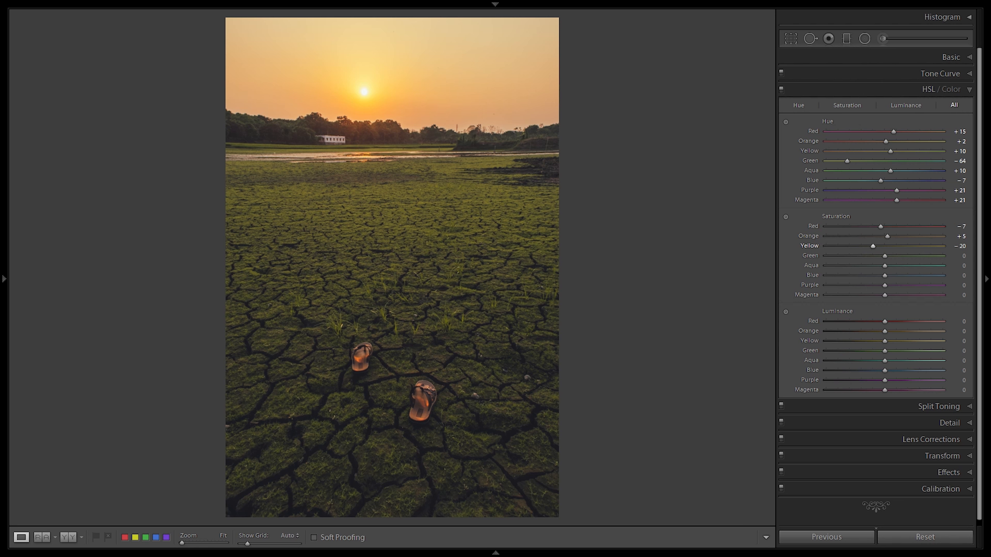
{"action": "left_click_drag", "start_coordinate": [953, 250], "coordinate": [955, 250]}
{"action": "left_click_drag", "start_coordinate": [877, 246], "coordinate": [876, 246]}
- Set the HSL saturation of Green to +11, Blue to −13, Purple to −35 and Magenta to −39
{"action": "mouse_move", "coordinate": [955, 254]}
{"action": "left_mouse_down"}
{"action": "mouse_move", "coordinate": [965, 254]}
{"action": "mouse_move", "coordinate": [956, 259]}
{"action": "left_mouse_up"}
{"action": "left_click_drag", "start_coordinate": [960, 276], "coordinate": [949, 275]}
{"action": "mouse_move", "coordinate": [962, 287]}
{"action": "left_mouse_down"}
{"action": "mouse_move", "coordinate": [927, 287]}
{"action": "mouse_move", "coordinate": [962, 295]}
{"action": "mouse_move", "coordinate": [946, 295]}
{"action": "left_mouse_up"}
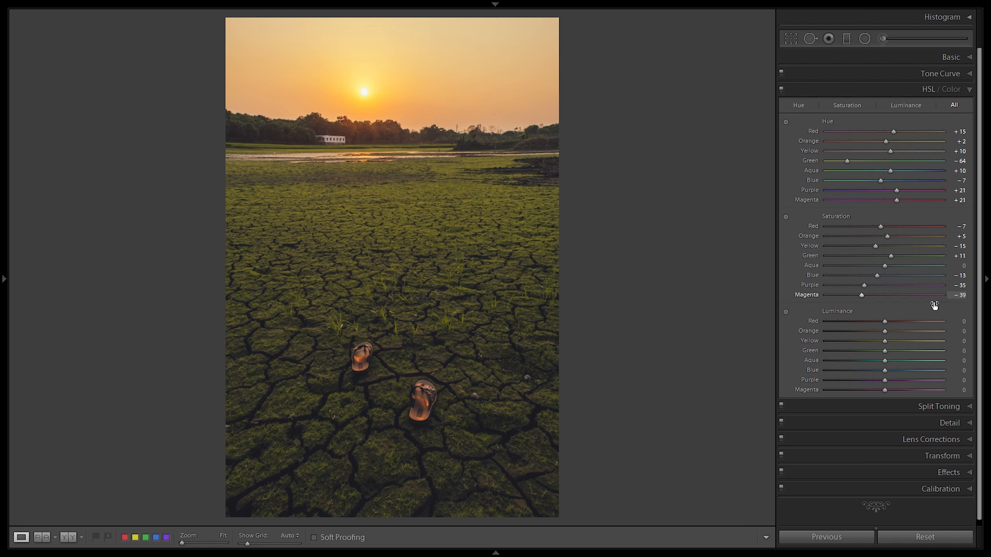
- Set the HSL luminance of Red to −100 and Orange to +100
{"action": "scroll", "coordinate": [918, 312], "scroll_direction": "down", "scroll_amount": 1}
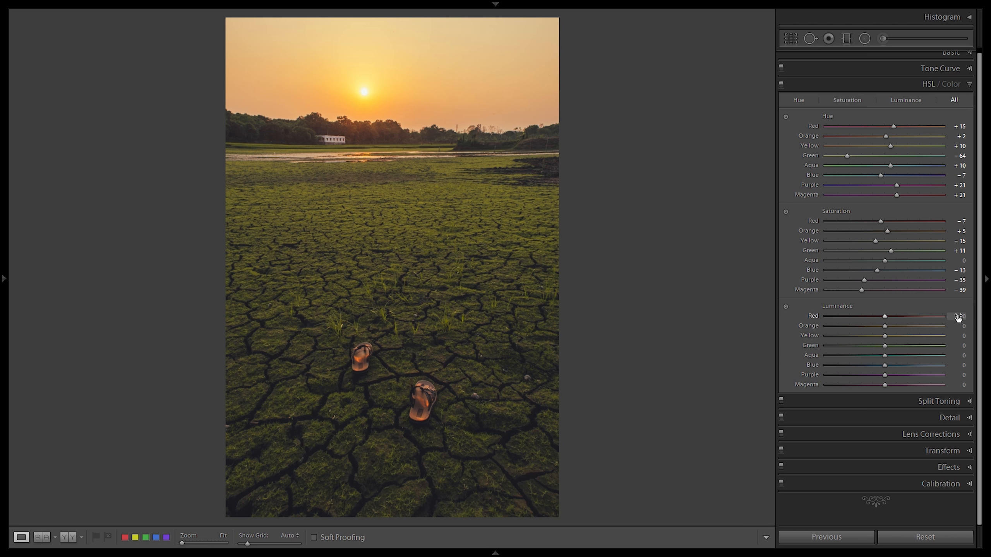
{"action": "left_click_drag", "start_coordinate": [957, 316], "coordinate": [956, 318]}
{"action": "left_click_drag", "start_coordinate": [956, 330], "coordinate": [957, 329]}
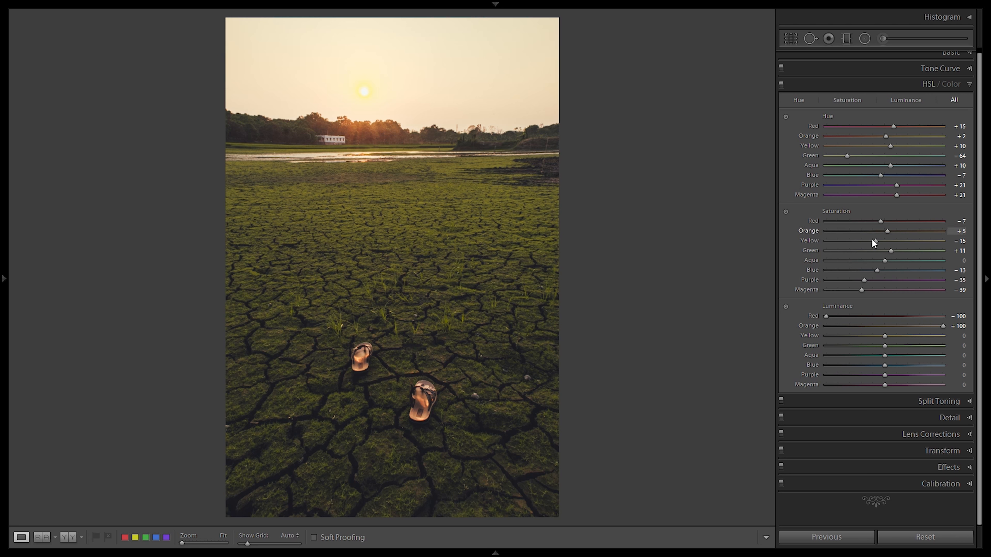
- Set the Yellow luminance to +10 and raise the Green luminance beyond +28
{"action": "left_click", "coordinate": [958, 336]}
{"action": "type", "text": "11"}
{"action": "key", "text": "Return"}
{"action": "left_click", "coordinate": [956, 347]}
{"action": "type", "text": "13"}
{"action": "key", "text": "Return"}
{"action": "key", "text": "Up"}
{"action": "key", "text": "Up"}
{"action": "key", "text": "Up"}
{"action": "key", "text": "Up"}
{"action": "key", "text": "Up"}
{"action": "key", "text": "Up"}
{"action": "key", "text": "Up"}
{"action": "key", "text": "Up"}
{"action": "key", "text": "Up"}
{"action": "key", "text": "Up"}
{"action": "key", "text": "Up"}
{"action": "key", "text": "Up"}
{"action": "key", "text": "Up"}
{"action": "key", "text": "Up"}
{"action": "key", "text": "Up"}
{"action": "key", "text": "Up"}
{"action": "key", "text": "Up"}
{"action": "key", "text": "Up"}
{"action": "key", "text": "Up"}
{"action": "key", "text": "Up"}
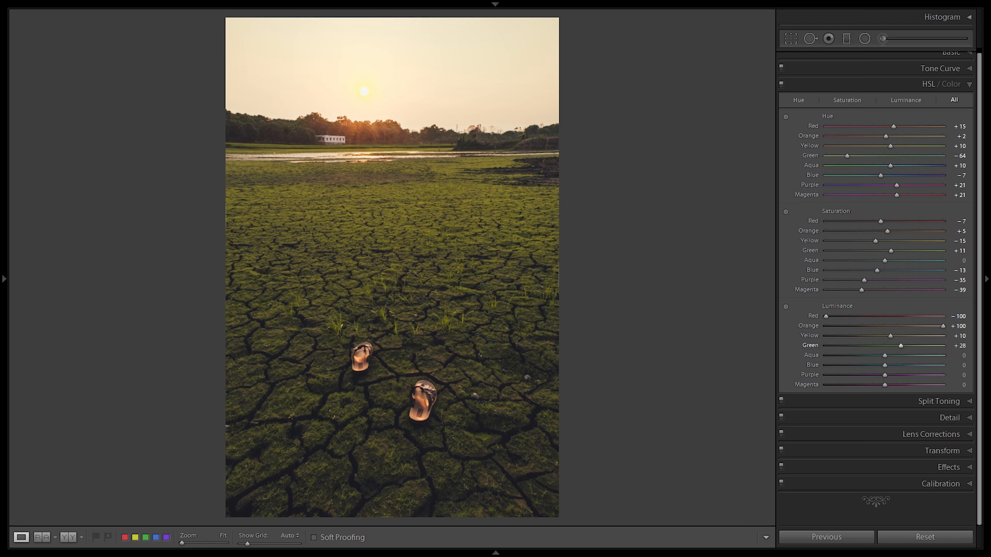
{"action": "key", "text": "Up"}
{"action": "key", "text": "Up"}
{"action": "key", "text": "Up"}
{"action": "key", "text": "Up"}
{"action": "key", "text": "Up"}
{"action": "key", "text": "Up"}
{"action": "key", "text": "Up"}
{"action": "key", "text": "Up"}
{"action": "key", "text": "Up"}
{"action": "key", "text": "Up"}
- Adjust the HSL luminance of Aqua, Blue, Purple and Magenta
{"action": "left_click", "coordinate": [958, 355]}
{"action": "type", "text": "14"}
{"action": "key", "text": "Return"}
{"action": "key", "text": "Down"}
{"action": "key", "text": "Down"}
{"action": "key", "text": "Down"}
{"action": "key", "text": "Down"}
{"action": "key", "text": "Down"}
{"action": "left_click", "coordinate": [959, 366]}
{"action": "left_click_drag", "start_coordinate": [959, 368], "coordinate": [953, 367]}
{"action": "left_click_drag", "start_coordinate": [956, 374], "coordinate": [964, 374]}
{"action": "left_click_drag", "start_coordinate": [955, 385], "coordinate": [960, 384]}
- Compare the photo with the HSL adjustments off and on
{"action": "left_click", "coordinate": [969, 84]}
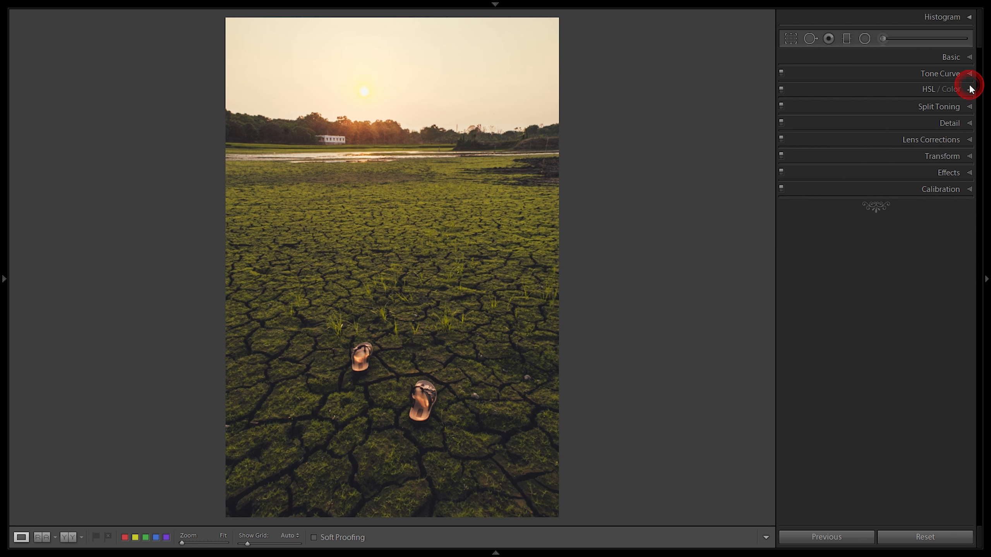
{"action": "left_click", "coordinate": [782, 91]}
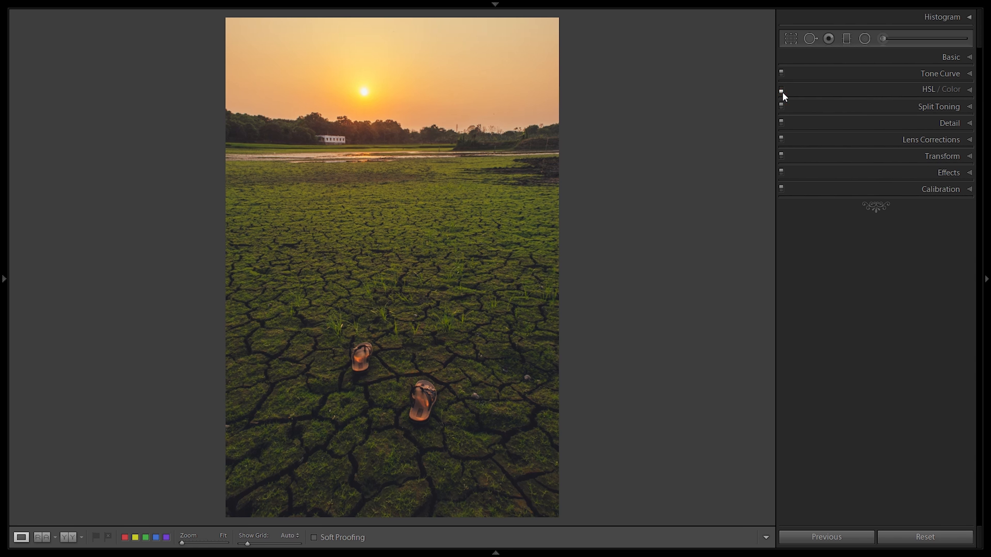
{"action": "left_click", "coordinate": [781, 91]}
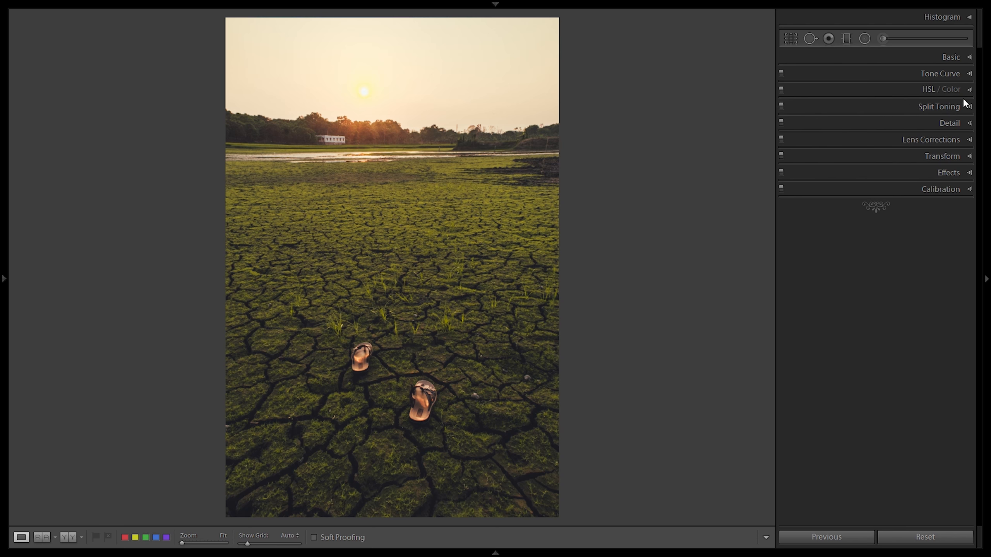
- Set the split toning highlights hue to 47, using a saturation of 50 to judge the tint
{"action": "left_click", "coordinate": [969, 108]}
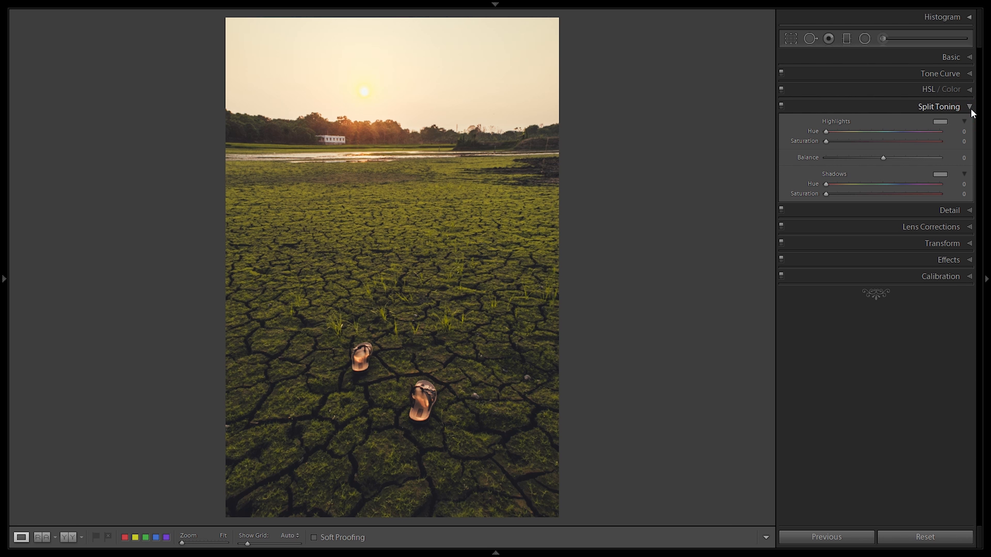
{"action": "left_click", "coordinate": [964, 142]}
{"action": "type", "text": "100"}
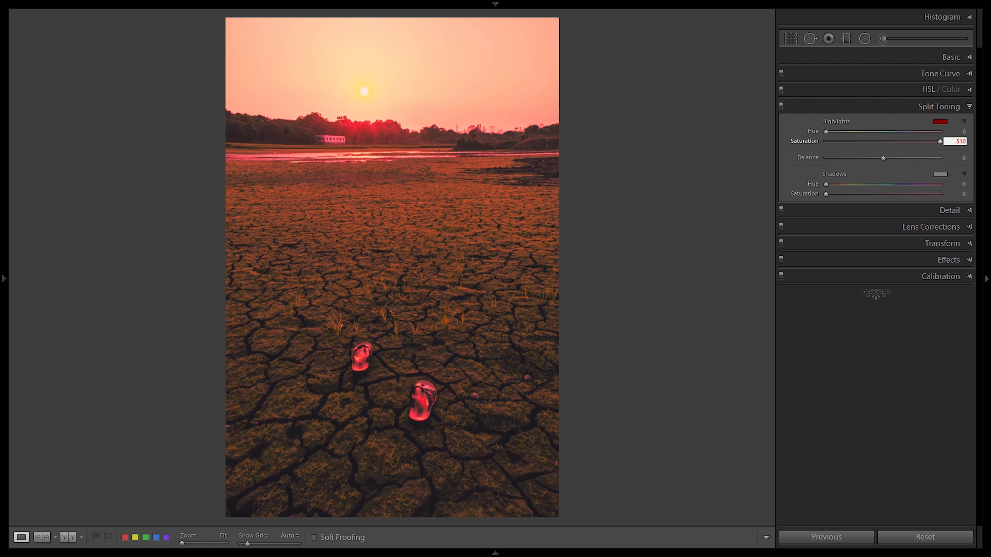
{"action": "key", "text": "BackSpace"}
{"action": "key", "text": "BackSpace"}
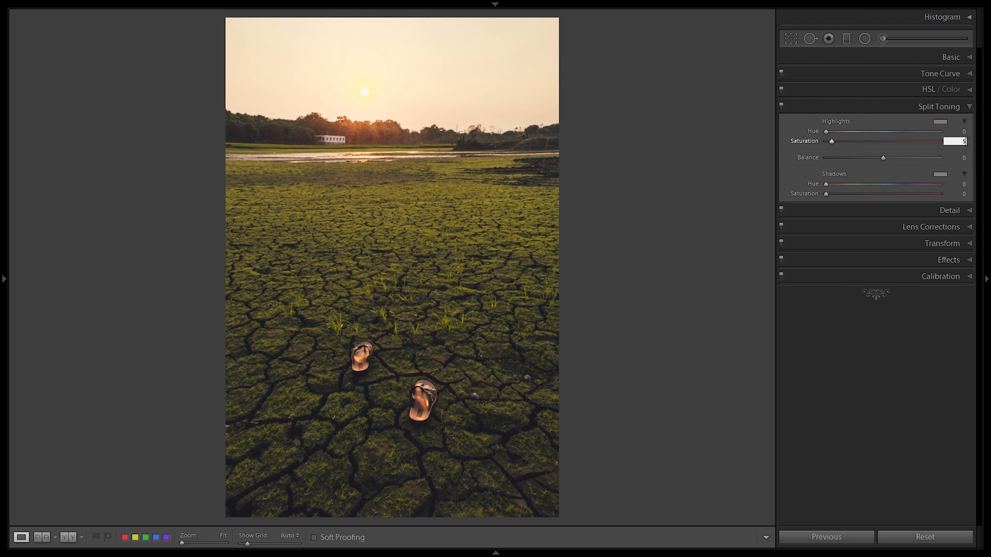
{"action": "type", "text": "0"}
{"action": "left_click_drag", "start_coordinate": [954, 132], "coordinate": [974, 132]}
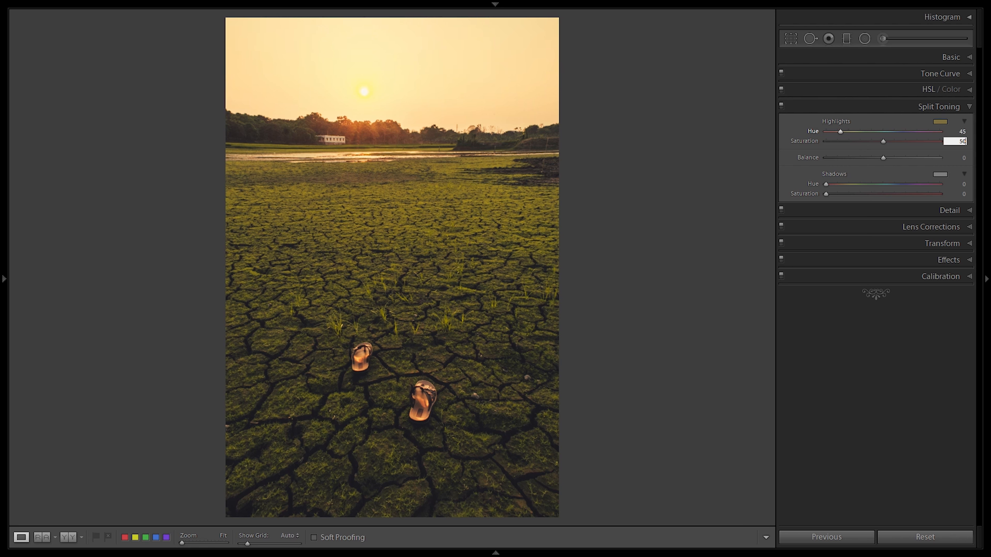
{"action": "left_click_drag", "start_coordinate": [838, 132], "coordinate": [840, 132]}
{"action": "left_click_drag", "start_coordinate": [954, 132], "coordinate": [955, 133]}
- Reduce the split toning highlights saturation to 22
{"action": "left_click", "coordinate": [958, 142]}
{"action": "left_click_drag", "start_coordinate": [959, 142], "coordinate": [916, 142]}
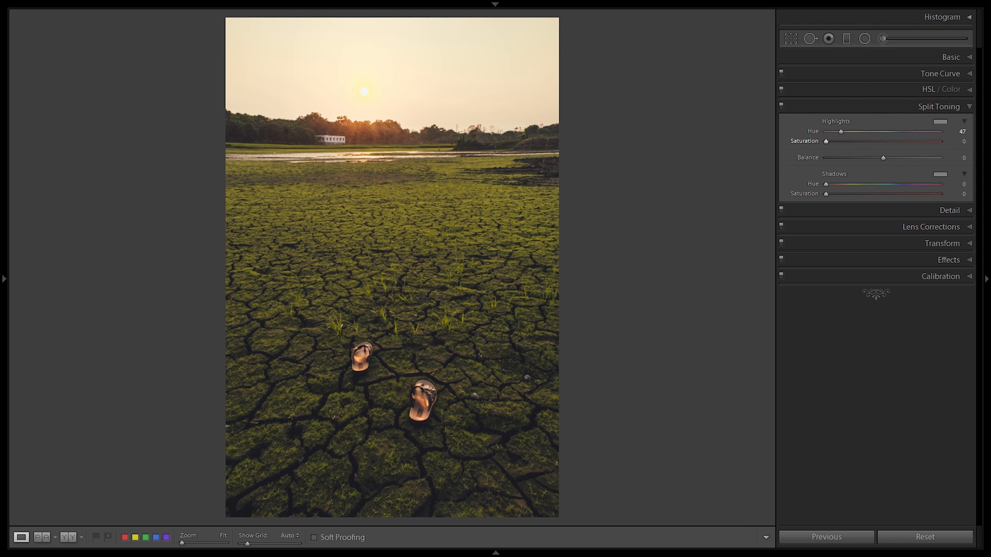
{"action": "left_click_drag", "start_coordinate": [826, 141], "coordinate": [835, 141]}
{"action": "left_click_drag", "start_coordinate": [838, 141], "coordinate": [841, 141]}
{"action": "left_click_drag", "start_coordinate": [842, 141], "coordinate": [851, 141]}
{"action": "left_click", "coordinate": [962, 141]}
- Set the split toning shadows hue to 215, using a saturation of 50 to judge the tint
{"action": "left_click", "coordinate": [961, 193]}
{"action": "type", "text": "50"}
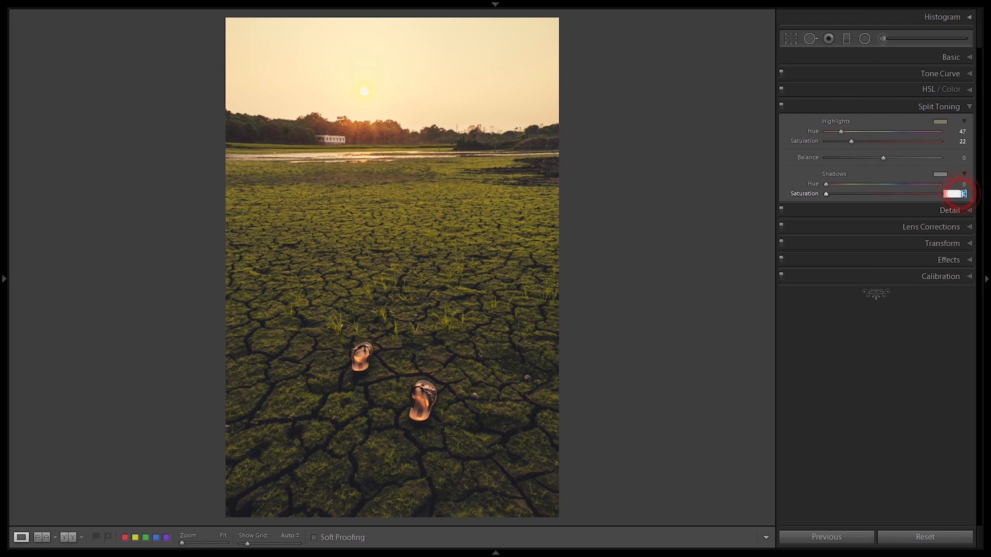
{"action": "key", "text": "Return"}
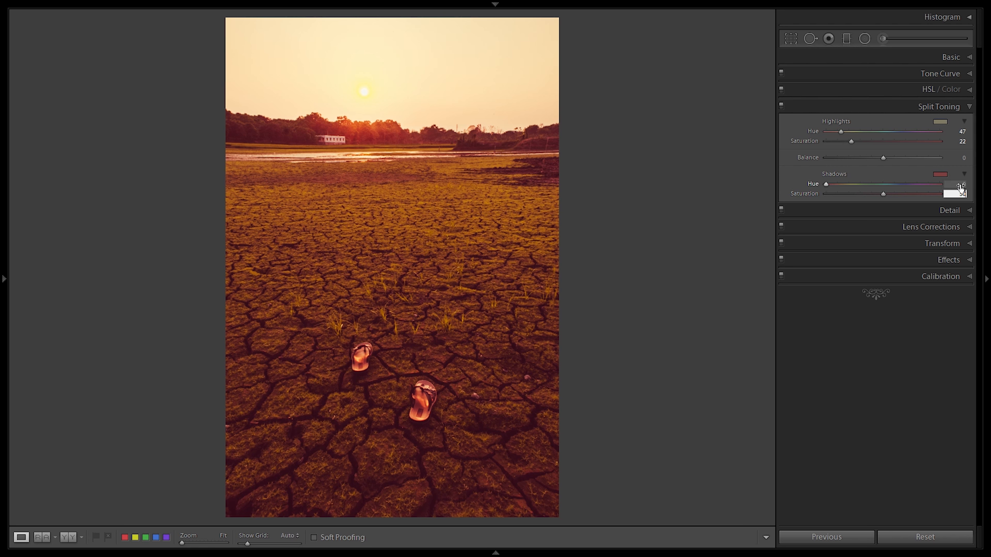
{"action": "left_click", "coordinate": [969, 184]}
{"action": "left_click_drag", "start_coordinate": [825, 184], "coordinate": [894, 185]}
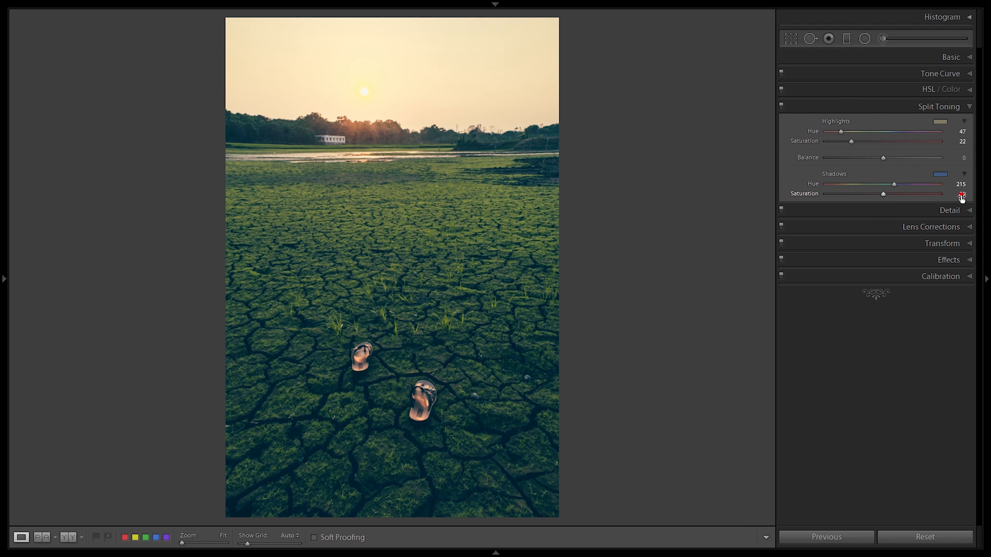
- Reduce the shadows saturation to a subtle blue tint and compare the photo with split toning off and on
{"action": "left_click_drag", "start_coordinate": [960, 196], "coordinate": [921, 196]}
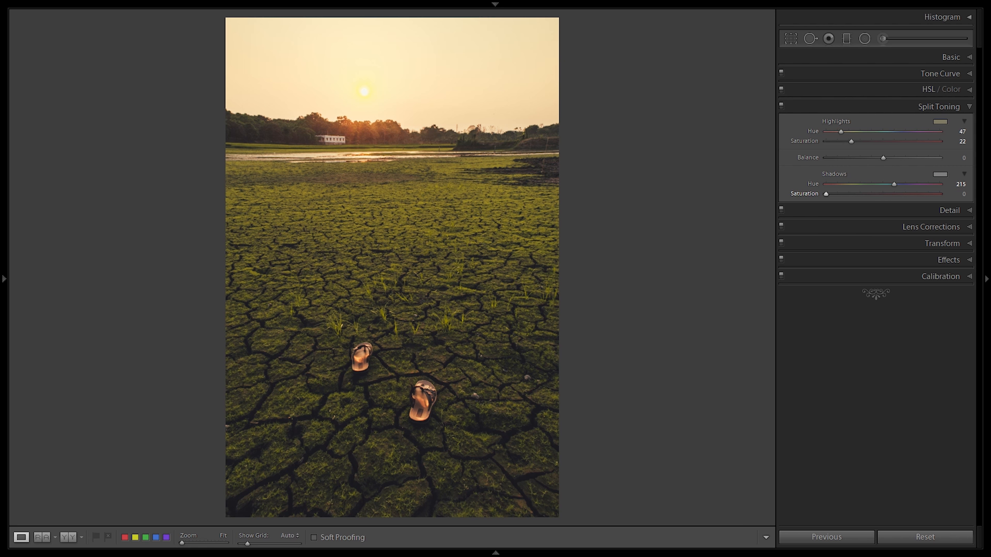
{"action": "left_click_drag", "start_coordinate": [956, 193], "coordinate": [979, 193]}
{"action": "left_click", "coordinate": [970, 108]}
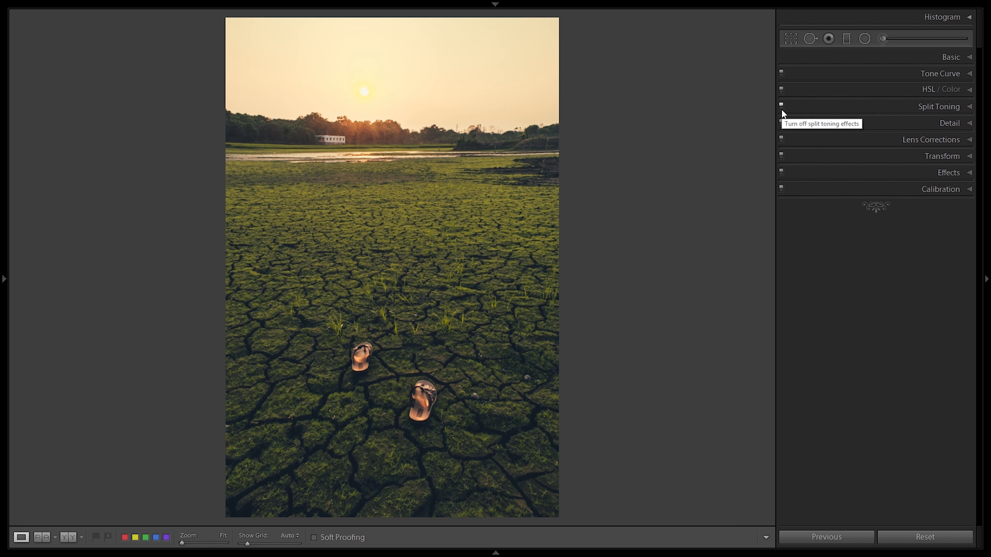
{"action": "left_click", "coordinate": [782, 109]}
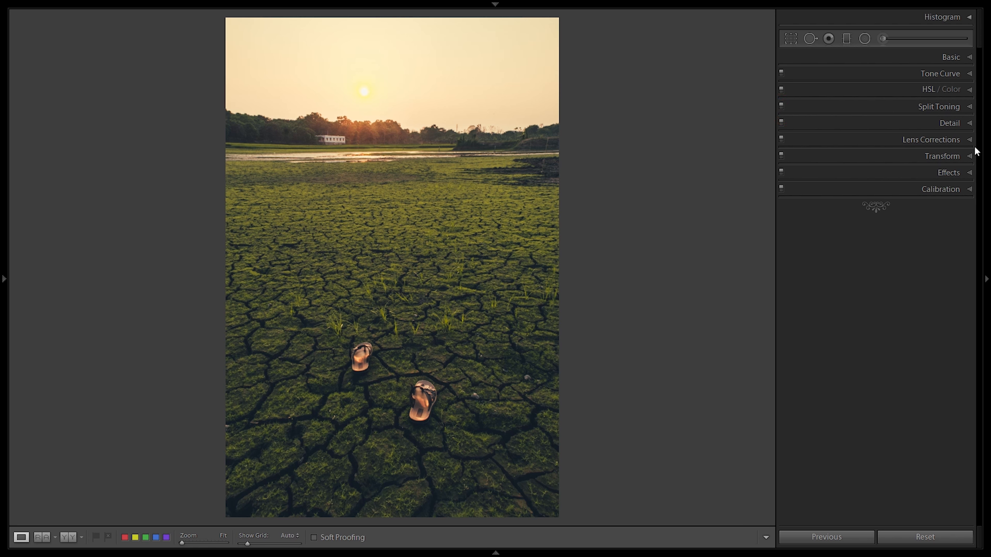
{"action": "left_click", "coordinate": [968, 125]}
{"action": "left_click", "coordinate": [968, 125]}
{"action": "left_click", "coordinate": [968, 139]}
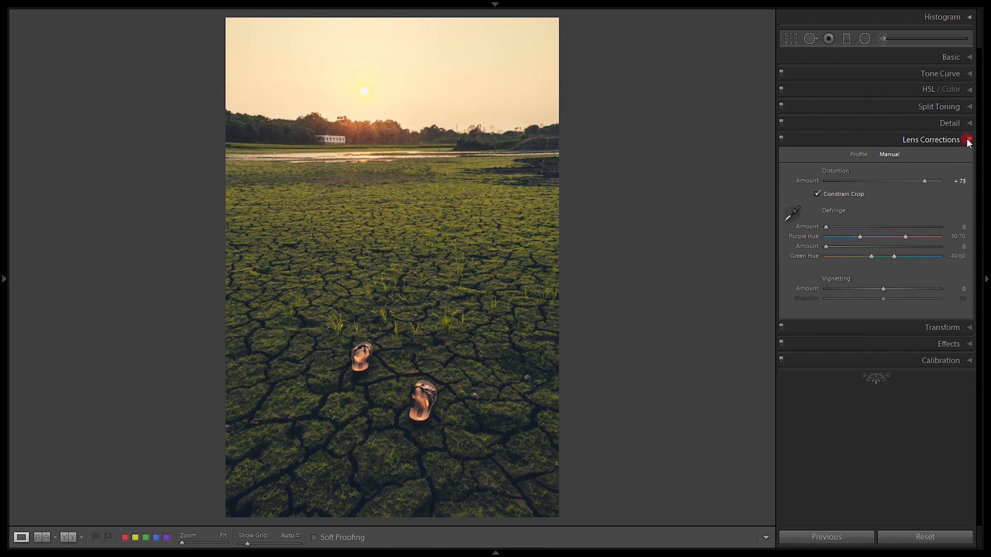
{"action": "left_click", "coordinate": [968, 139]}
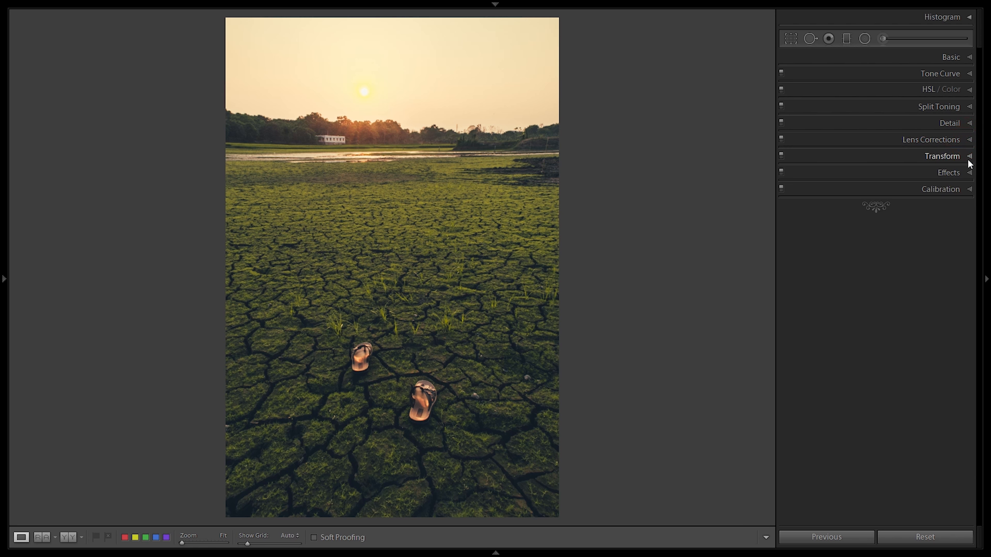
- Add a slight dark post-crop vignette with an amount of −6
{"action": "left_click", "coordinate": [969, 173]}
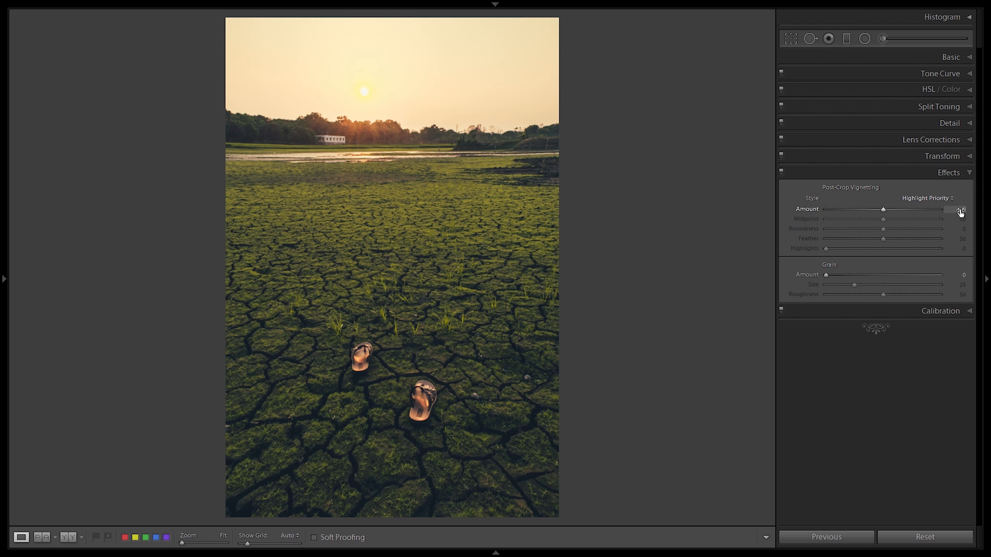
{"action": "left_click_drag", "start_coordinate": [883, 210], "coordinate": [879, 210]}
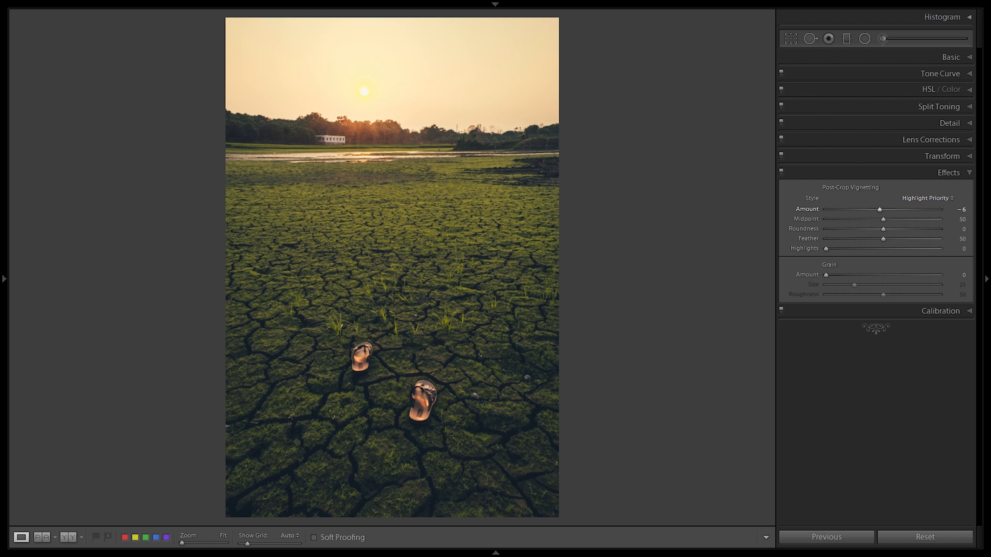
{"action": "left_click", "coordinate": [969, 173]}
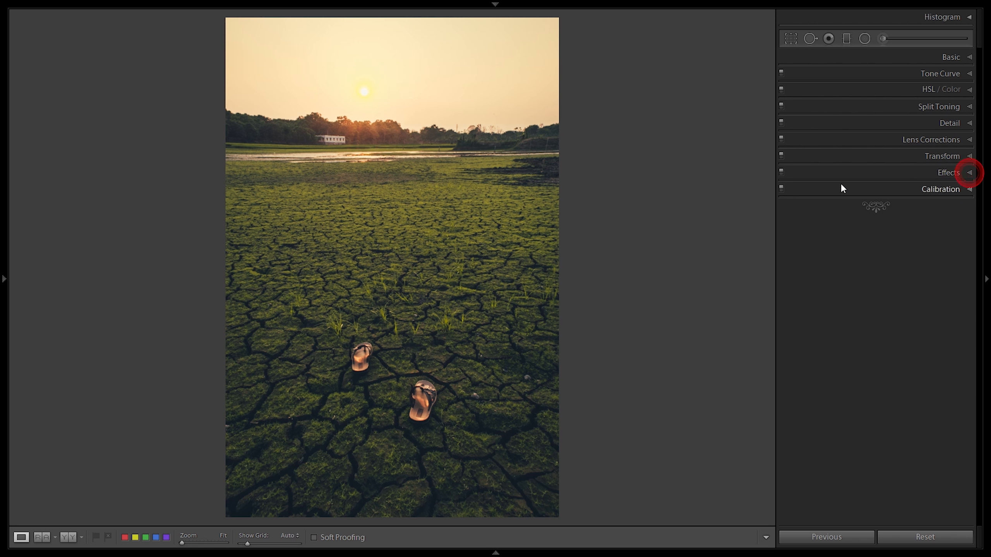
- Compare the photo with the vignette effect off and on several times
{"action": "left_click", "coordinate": [780, 173]}
{"action": "left_click", "coordinate": [781, 173]}
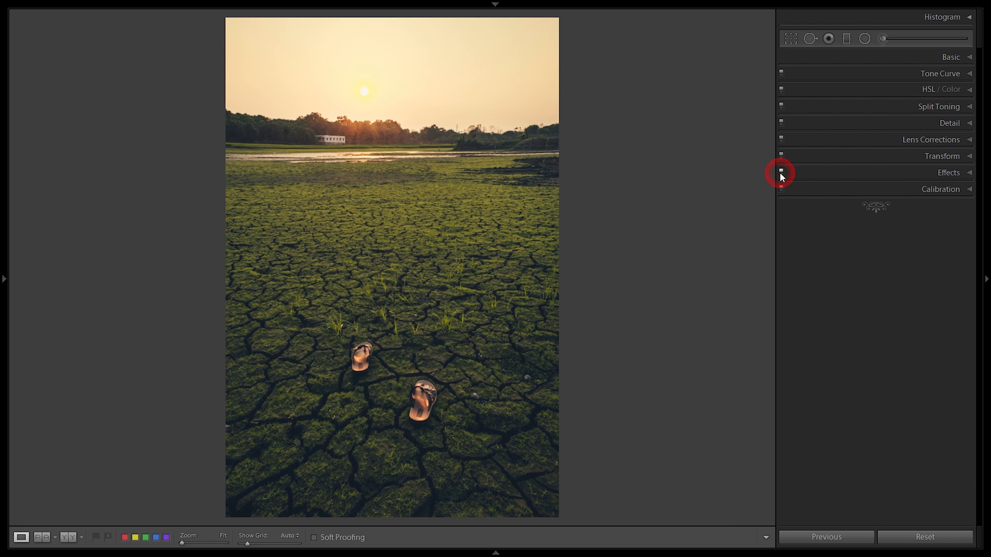
{"action": "left_click", "coordinate": [780, 172]}
{"action": "left_click", "coordinate": [781, 172]}
{"action": "left_click", "coordinate": [780, 172]}
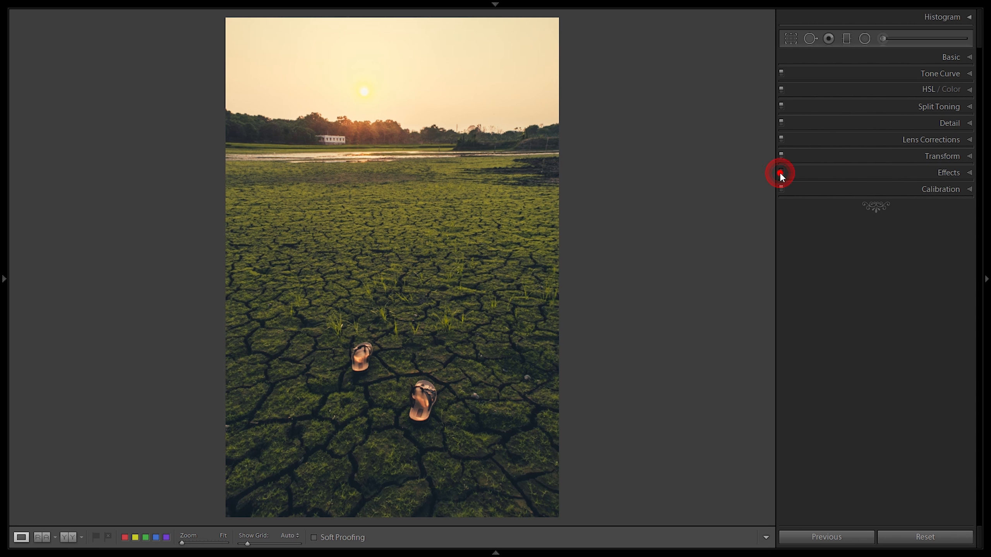
{"action": "left_click", "coordinate": [780, 172]}
{"action": "left_click", "coordinate": [780, 172]}
{"action": "left_click", "coordinate": [780, 172]}
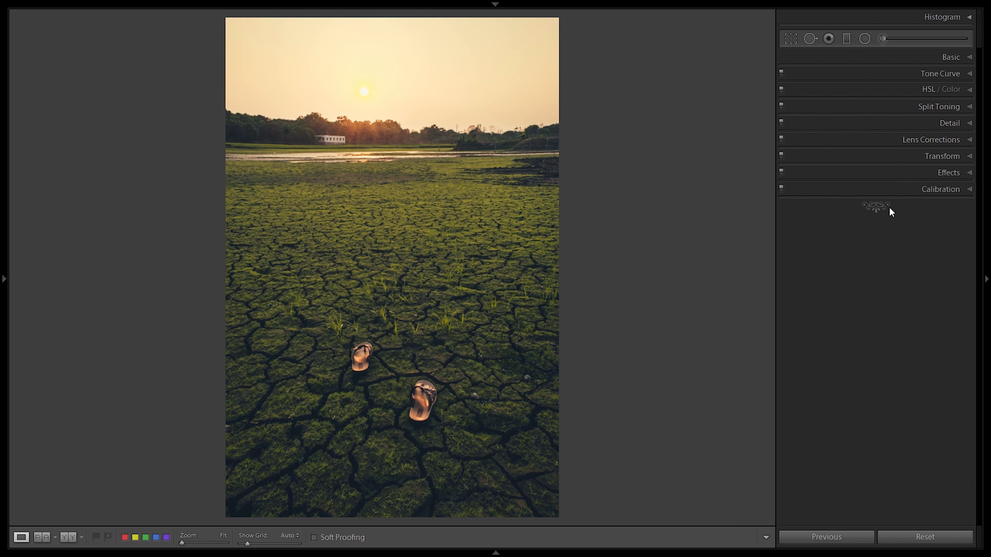
- Set the shadows tint to −3 in the camera calibration
{"action": "left_click", "coordinate": [968, 190]}
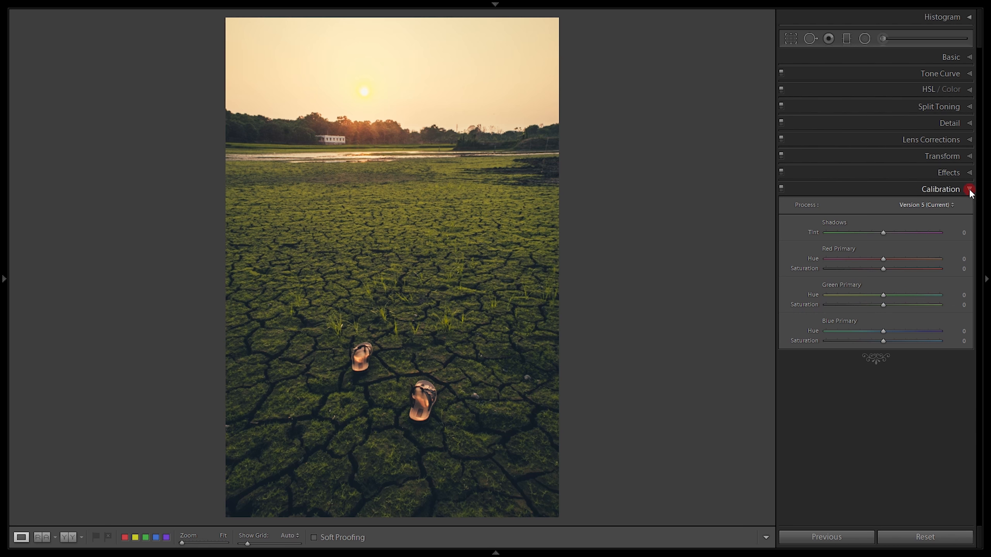
{"action": "left_click", "coordinate": [961, 233]}
{"action": "type", "text": "-3"}
{"action": "key", "text": "Return"}
{"action": "left_click_drag", "start_coordinate": [881, 233], "coordinate": [881, 233]}
- Set the Red Primary calibration to hue +20 and saturation −7
{"action": "left_click", "coordinate": [952, 261]}
{"action": "left_click_drag", "start_coordinate": [952, 261], "coordinate": [959, 261]}
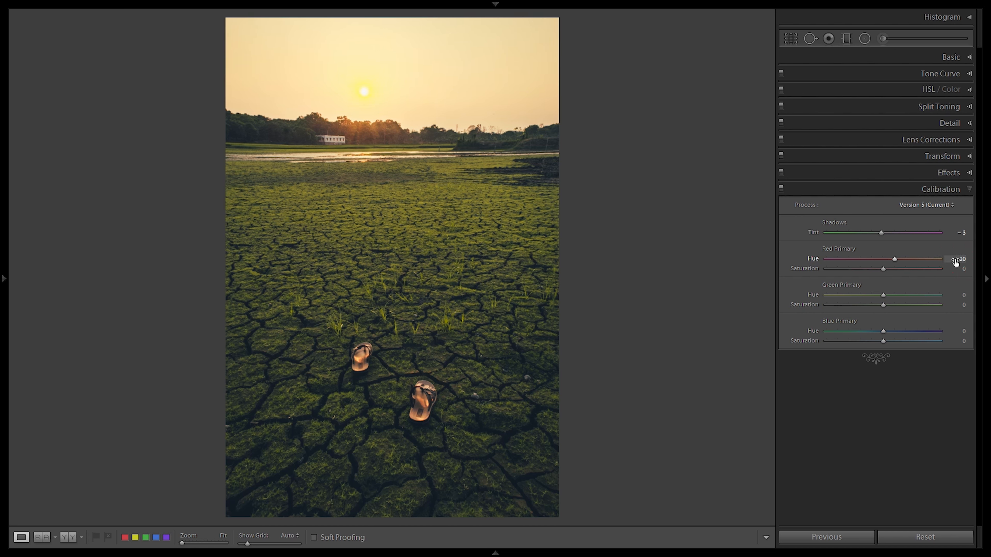
{"action": "left_click_drag", "start_coordinate": [959, 273], "coordinate": [956, 268]}
- Set the Green Primary calibration to hue +35 and saturation −11, and the Blue Primary to hue −10 and saturation −11
{"action": "left_click_drag", "start_coordinate": [961, 296], "coordinate": [982, 296]}
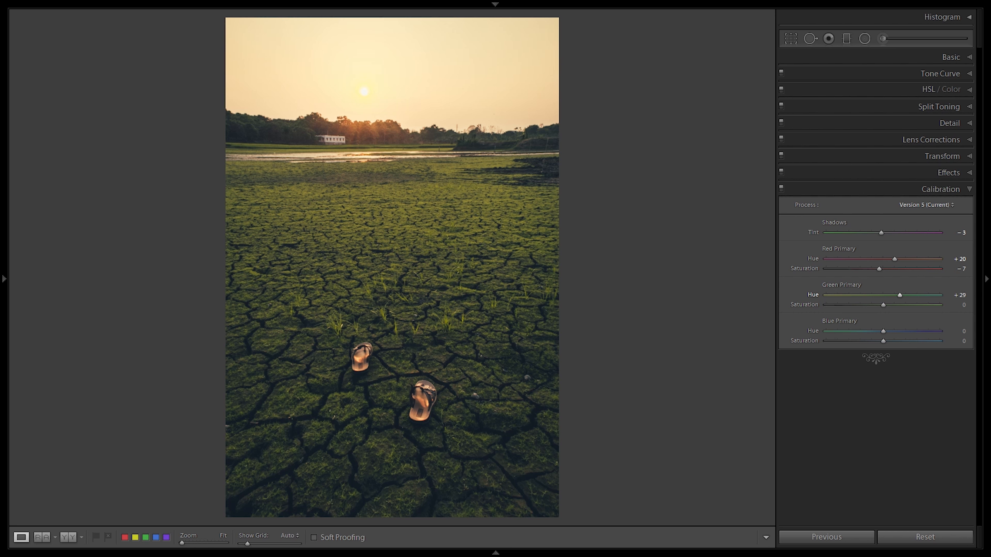
{"action": "left_click_drag", "start_coordinate": [984, 296], "coordinate": [988, 296]}
{"action": "left_click_drag", "start_coordinate": [958, 306], "coordinate": [956, 305]}
{"action": "left_click_drag", "start_coordinate": [955, 305], "coordinate": [955, 308]}
{"action": "left_click_drag", "start_coordinate": [960, 329], "coordinate": [957, 329]}
{"action": "left_click_drag", "start_coordinate": [960, 332], "coordinate": [954, 341]}
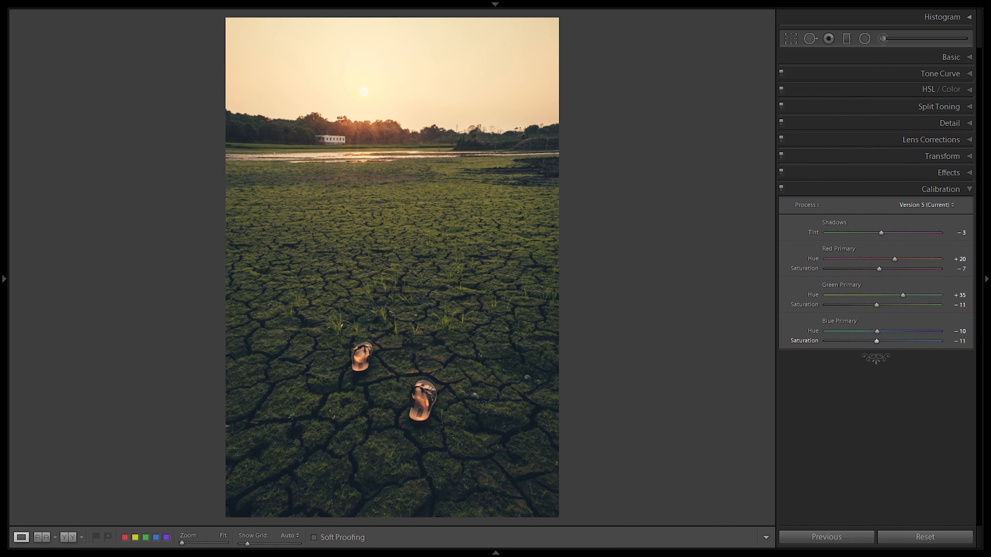
- Compare the edited photo side by side with the original and return to the single-photo view
{"action": "left_click_drag", "start_coordinate": [954, 340], "coordinate": [955, 342]}
{"action": "left_click", "coordinate": [966, 189]}
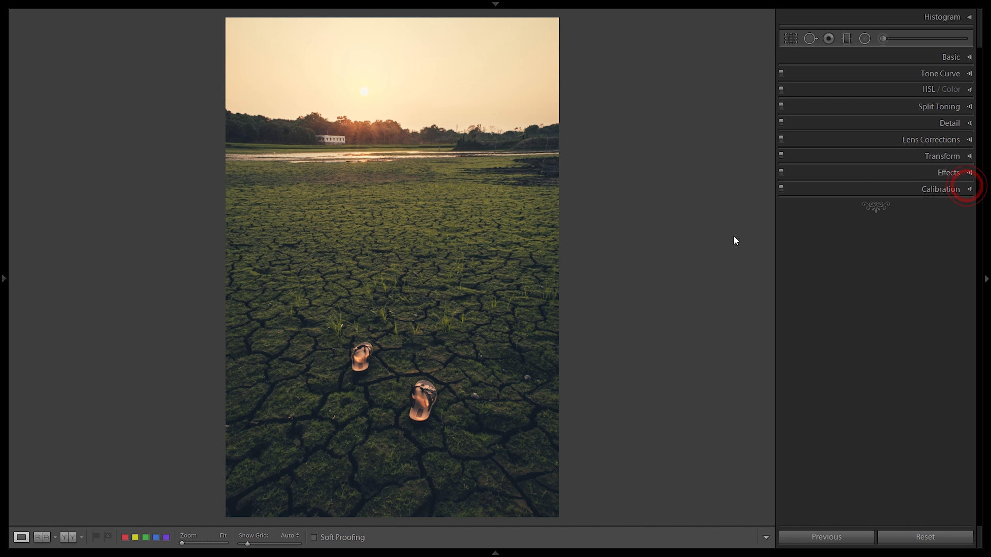
{"action": "left_click", "coordinate": [68, 537]}
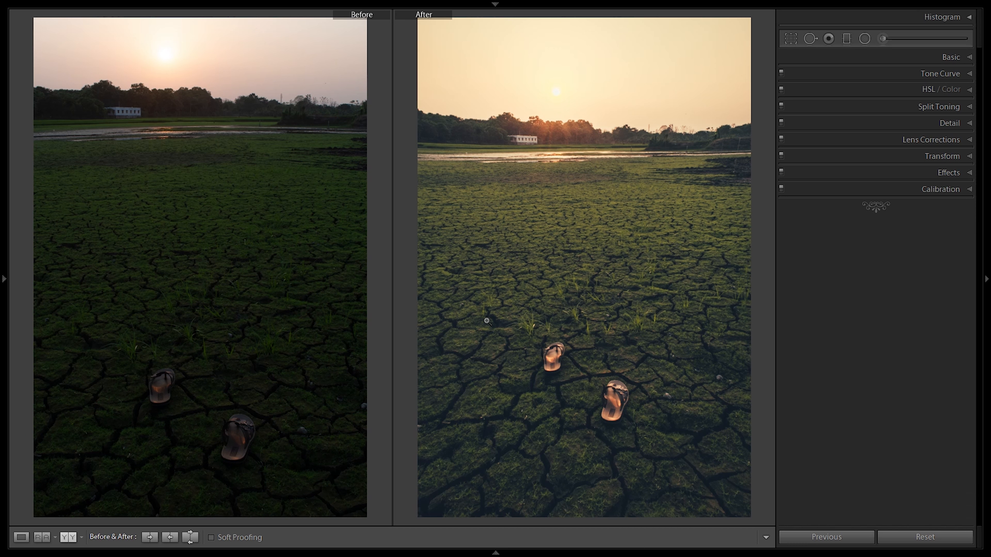
{"action": "left_click", "coordinate": [21, 537]}
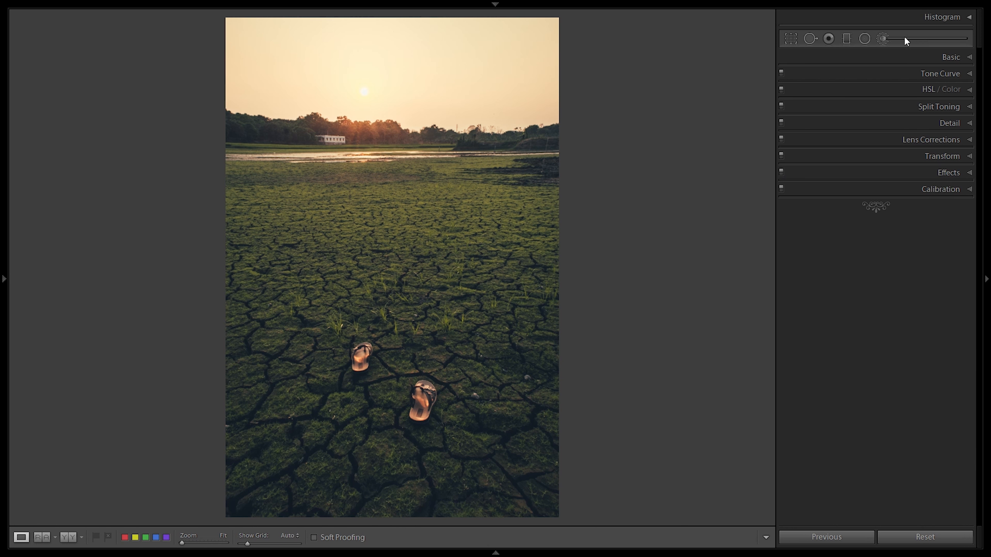
- Place a tilted elliptical radial filter over the setting sun and treeline, with its exposure reset to 0
{"action": "left_click", "coordinate": [864, 39]}
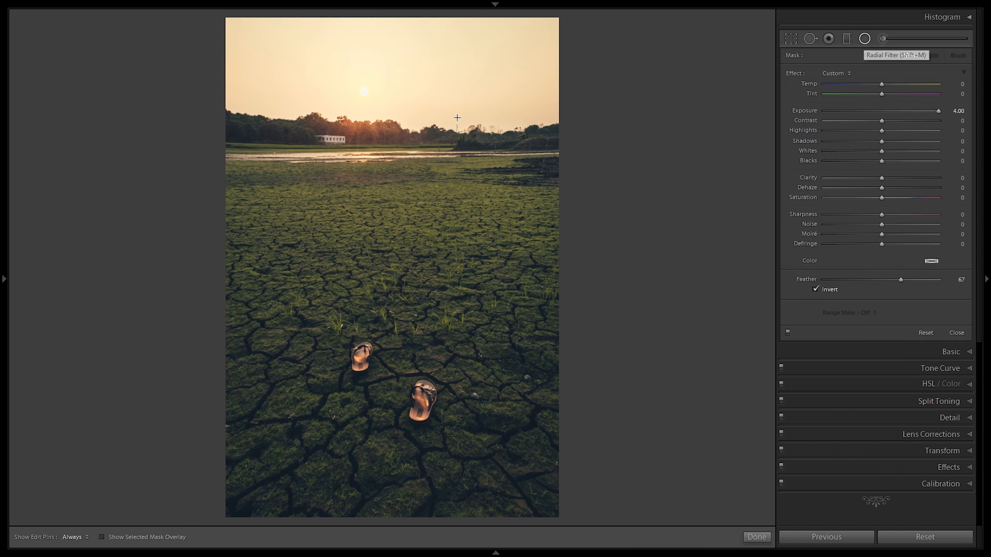
{"action": "left_click_drag", "start_coordinate": [374, 108], "coordinate": [427, 160]}
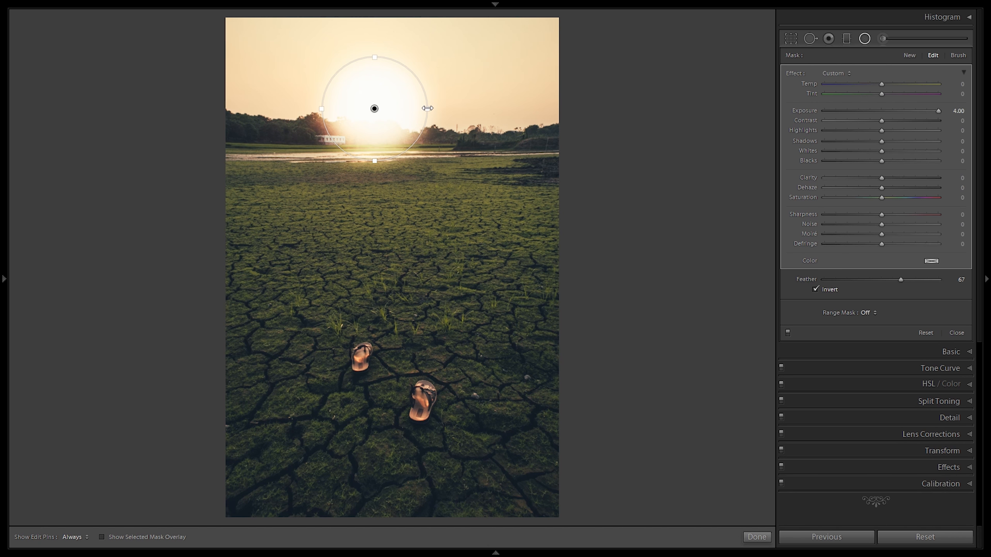
{"action": "left_click_drag", "start_coordinate": [428, 108], "coordinate": [425, 70]}
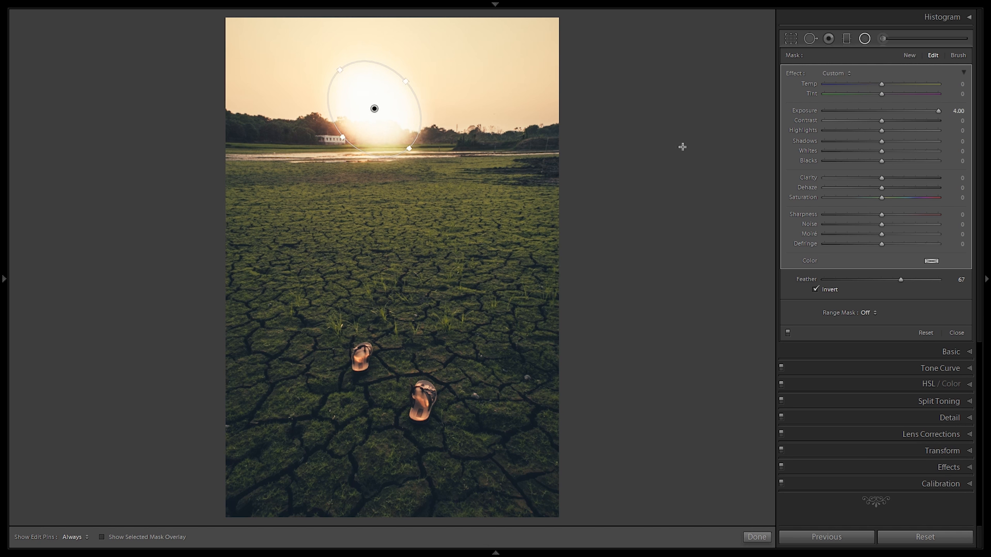
{"action": "double_click", "coordinate": [807, 111]}
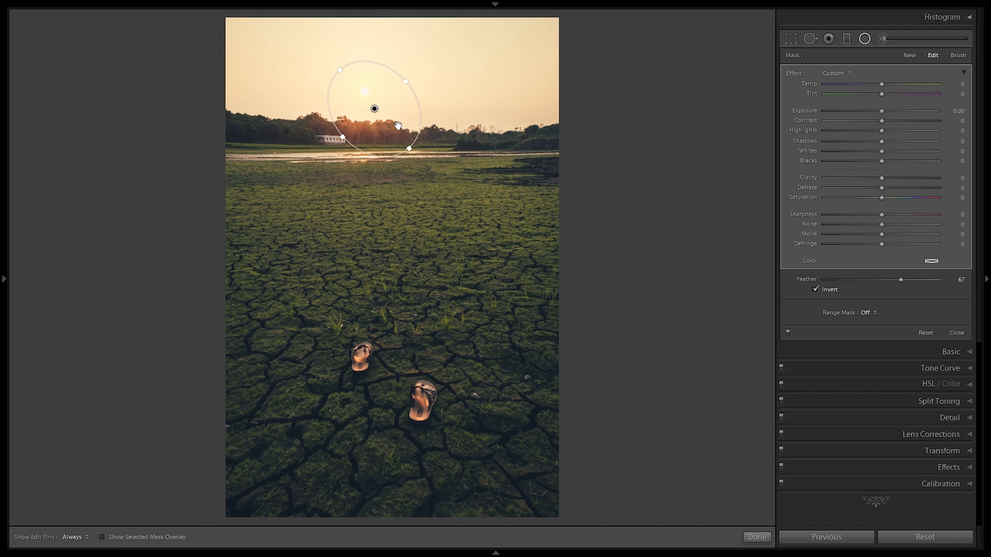
{"action": "left_click_drag", "start_coordinate": [389, 116], "coordinate": [407, 133]}
{"action": "left_click", "coordinate": [407, 141]}
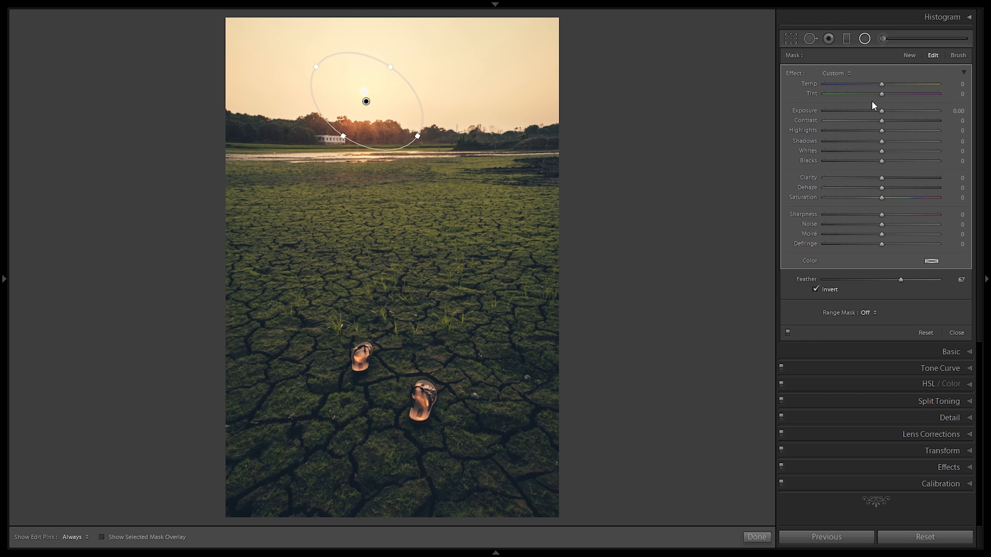
- Widen the sun's radial filter into a flatter ellipse along the horizon and set its temperature to 10
{"action": "left_click_drag", "start_coordinate": [948, 85], "coordinate": [960, 85]}
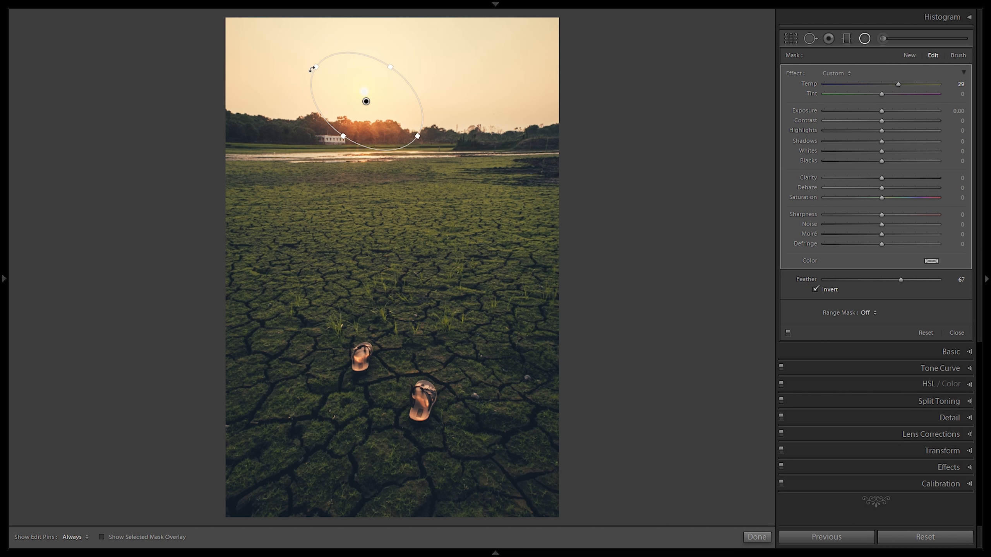
{"action": "mouse_move", "coordinate": [308, 67]}
{"action": "left_mouse_down"}
{"action": "mouse_move", "coordinate": [290, 95]}
{"action": "mouse_move", "coordinate": [304, 89]}
{"action": "mouse_move", "coordinate": [267, 93]}
{"action": "left_mouse_up"}
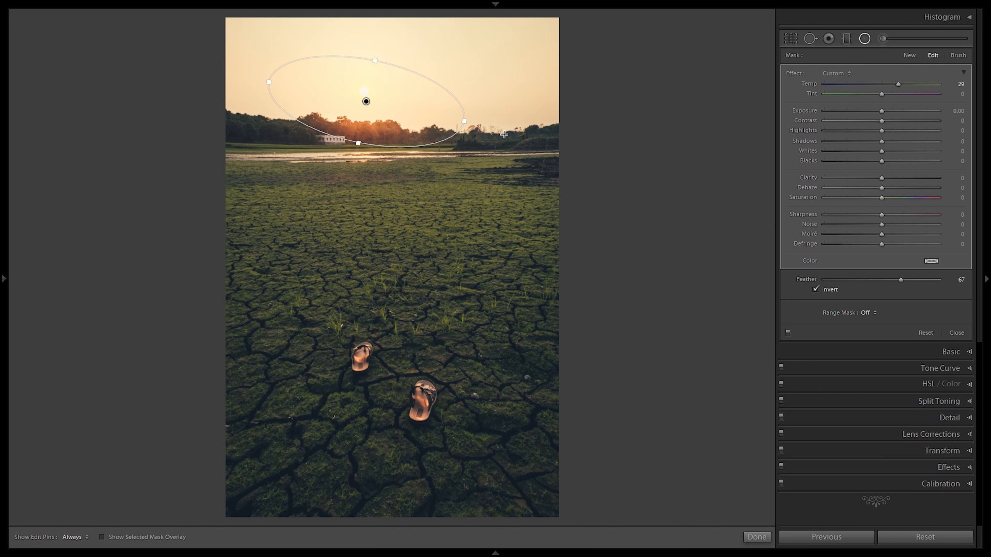
{"action": "left_click_drag", "start_coordinate": [955, 85], "coordinate": [946, 85]}
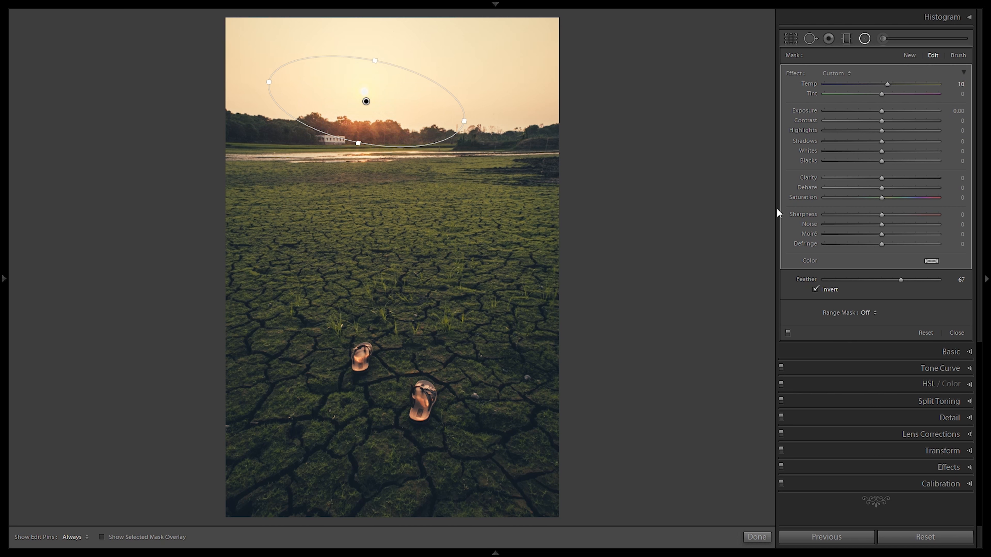
- Add a second radial filter as a tall, slightly tilted ellipse over the cracked ground, reaching from the treeline past the sandals
{"action": "left_click", "coordinate": [909, 56]}
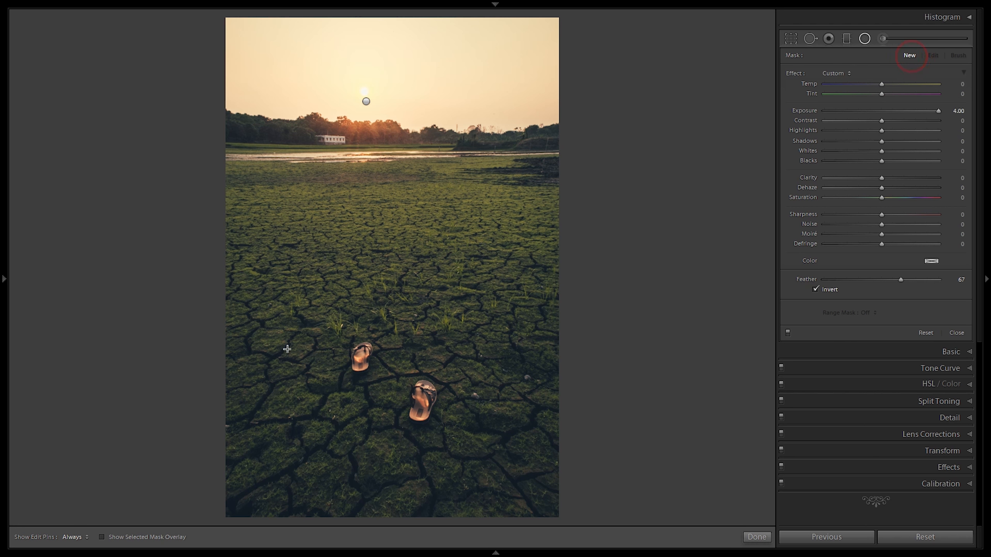
{"action": "left_click_drag", "start_coordinate": [357, 226], "coordinate": [452, 388]}
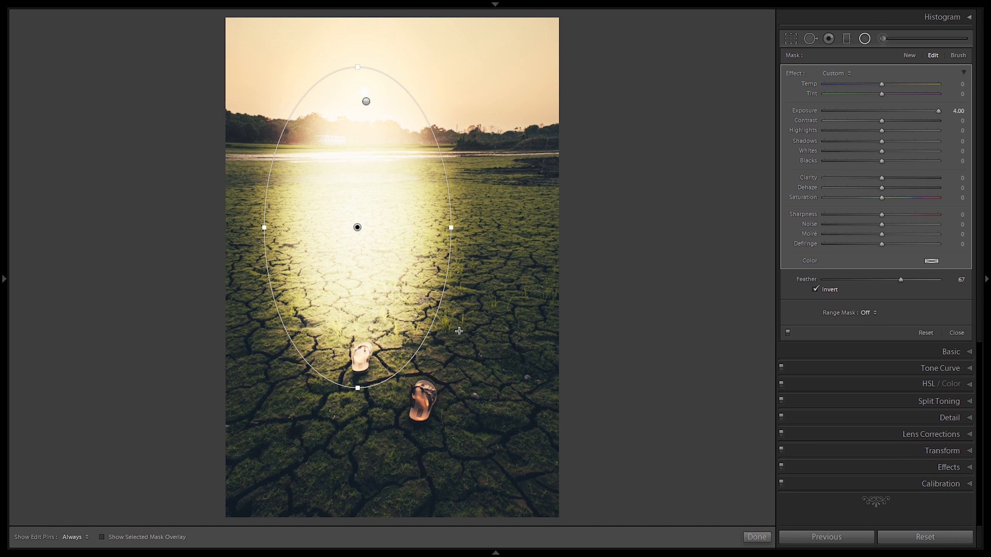
{"action": "left_click_drag", "start_coordinate": [445, 323], "coordinate": [448, 318]}
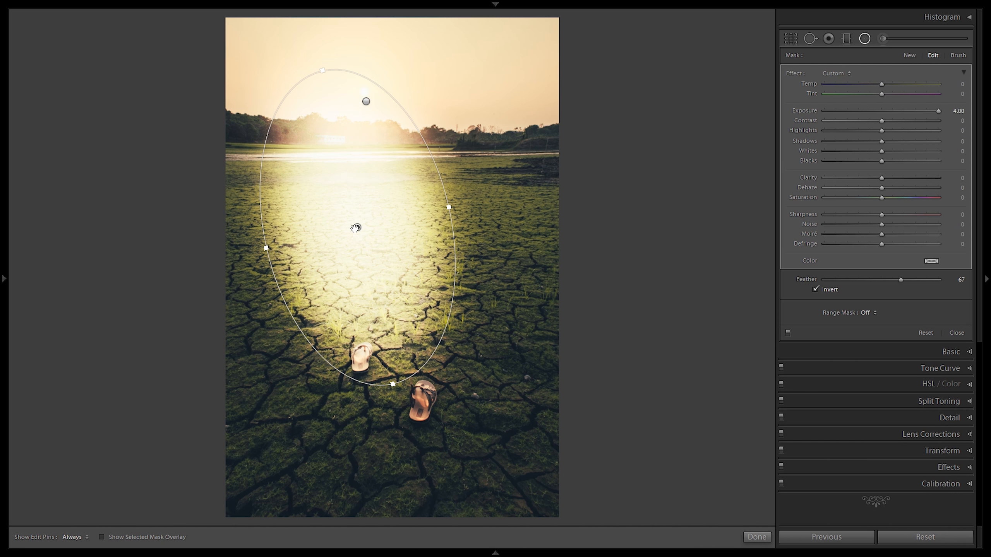
{"action": "left_click_drag", "start_coordinate": [357, 227], "coordinate": [372, 292]}
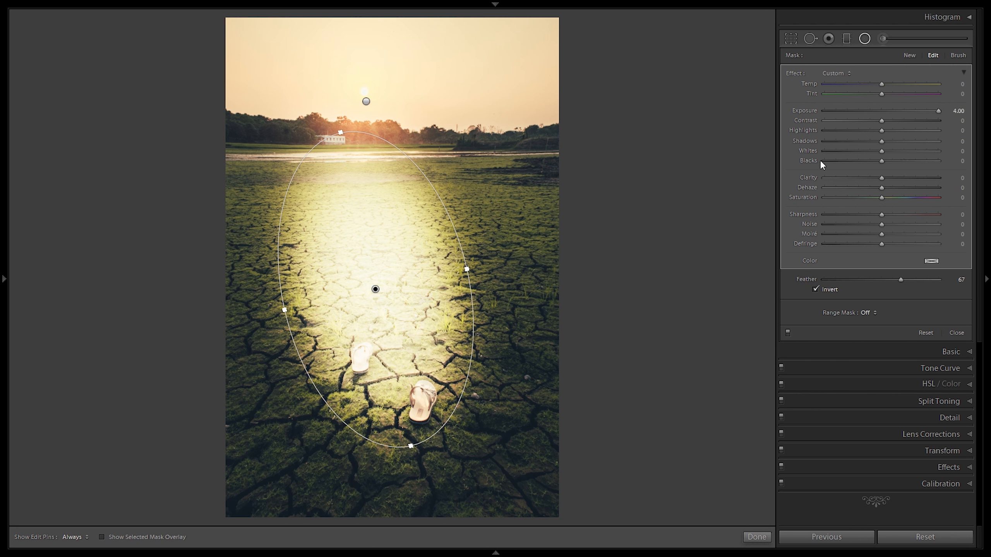
- Set the ground radial filter's exposure to 0.50 and compare the finished photo side by side with the original
{"action": "double_click", "coordinate": [809, 110]}
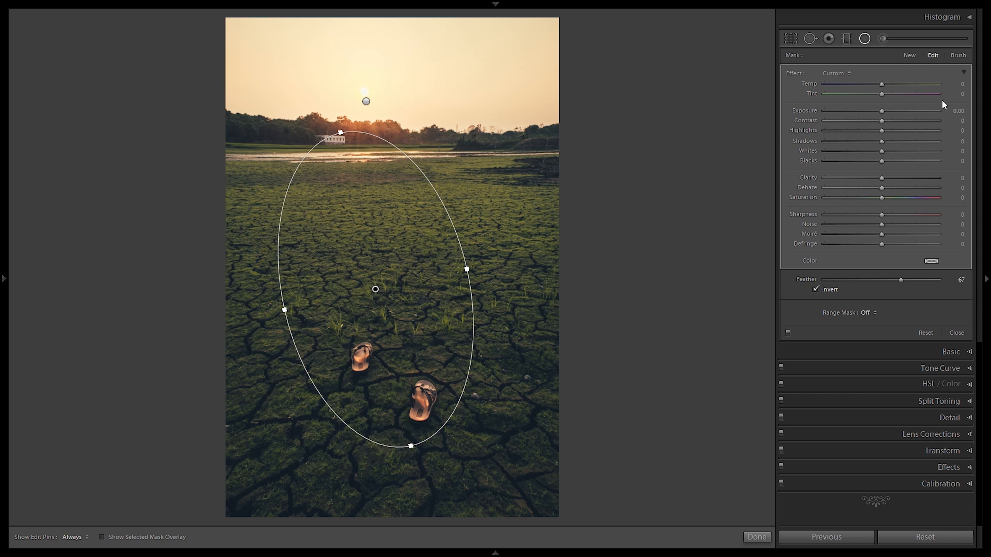
{"action": "left_click_drag", "start_coordinate": [955, 111], "coordinate": [964, 111]}
{"action": "mouse_move", "coordinate": [375, 289]}
{"action": "left_mouse_down"}
{"action": "mouse_move", "coordinate": [378, 281]}
{"action": "mouse_move", "coordinate": [374, 289]}
{"action": "left_mouse_up"}
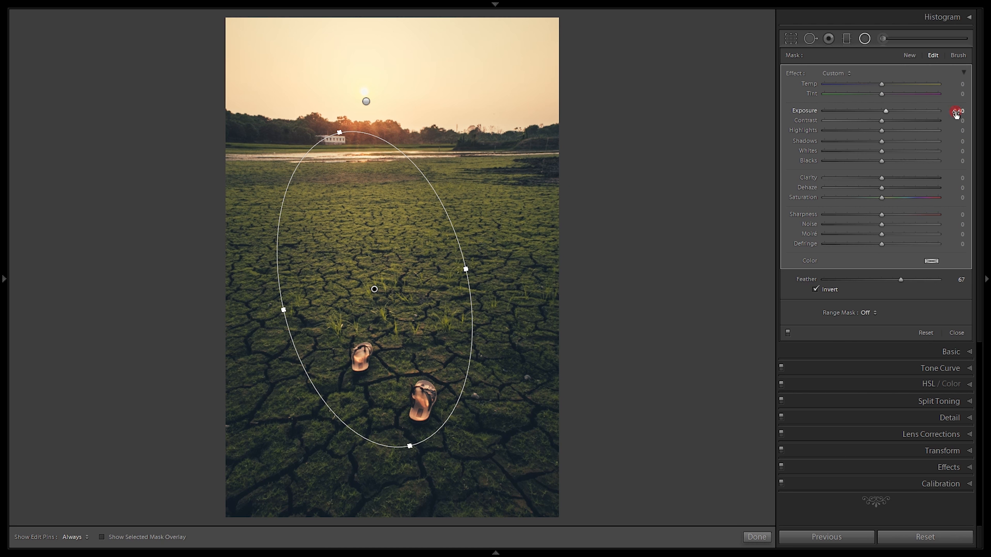
{"action": "left_click_drag", "start_coordinate": [954, 111], "coordinate": [960, 112]}
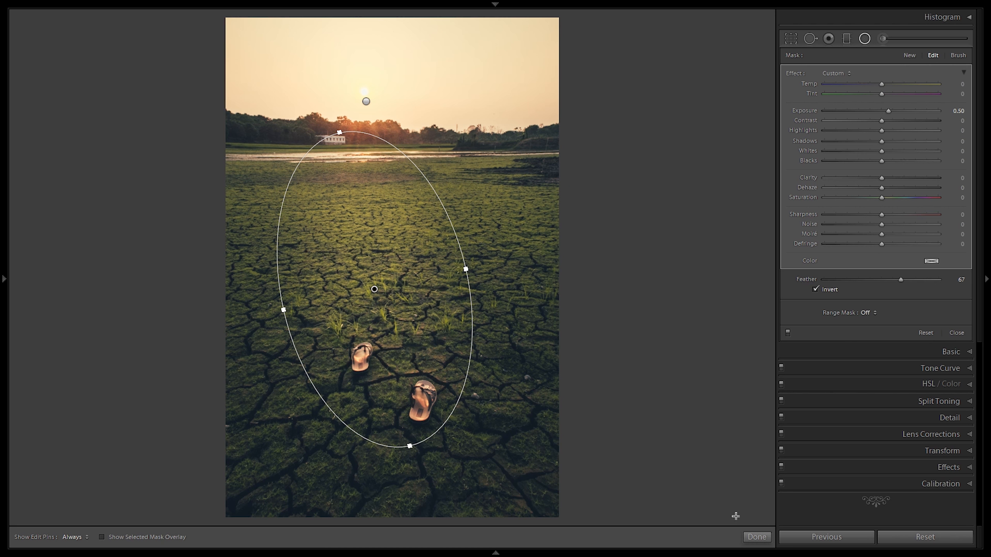
{"action": "left_click", "coordinate": [756, 537]}
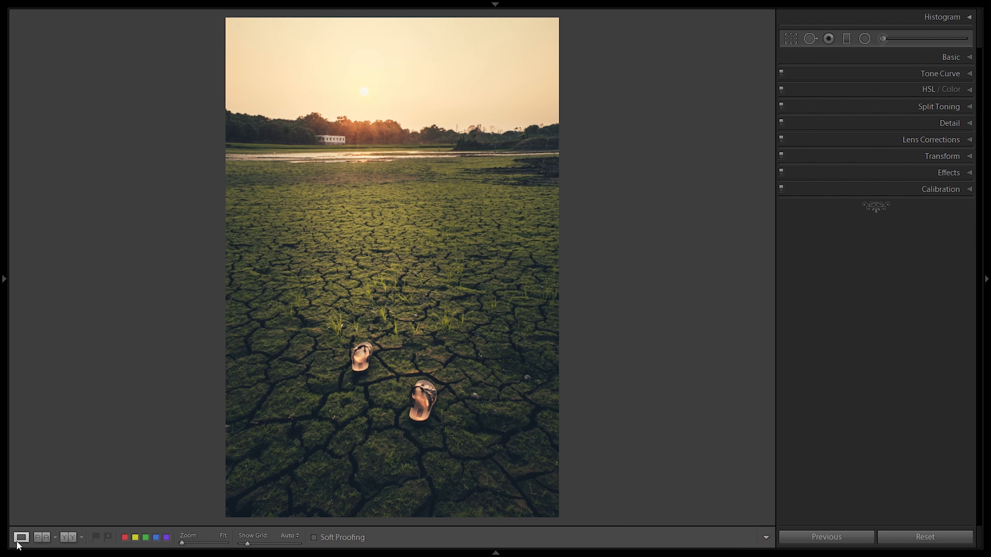
{"action": "left_click", "coordinate": [68, 538]}
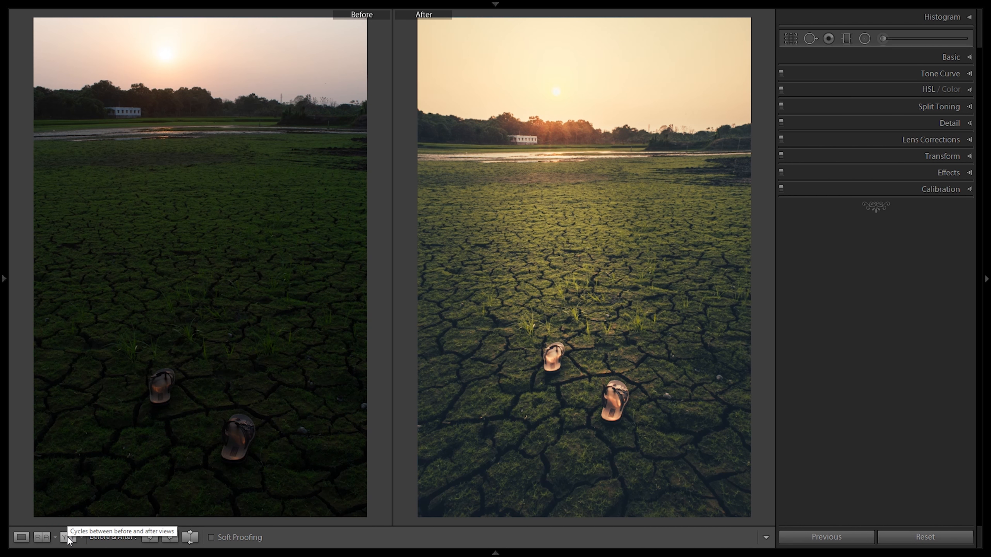